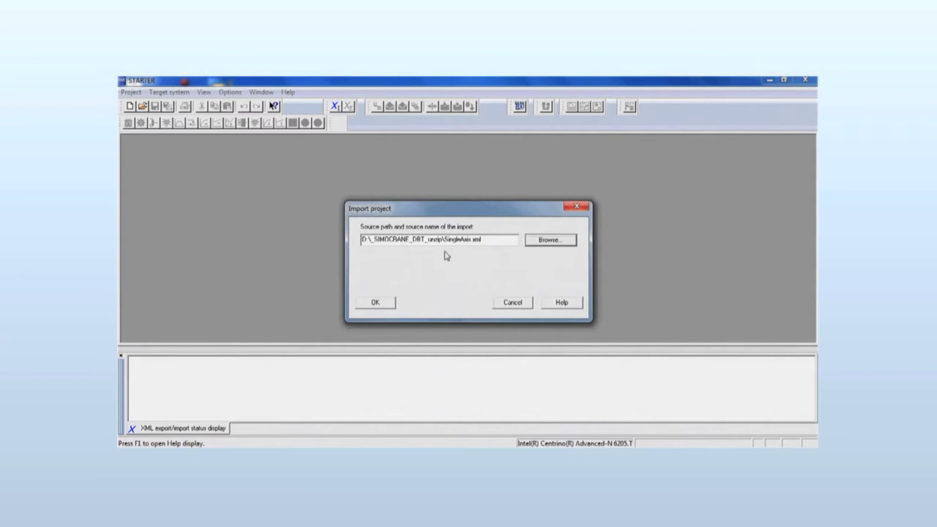
Import the SingleAxis.xml project under the name Hoist and dismiss the missing software package notice.
left_click(389, 308)
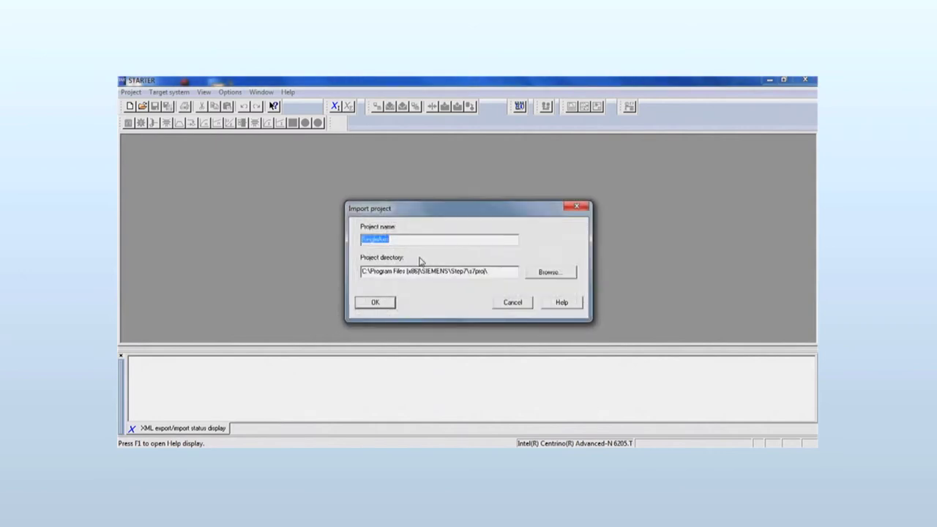
type("Hoist")
left_click(385, 303)
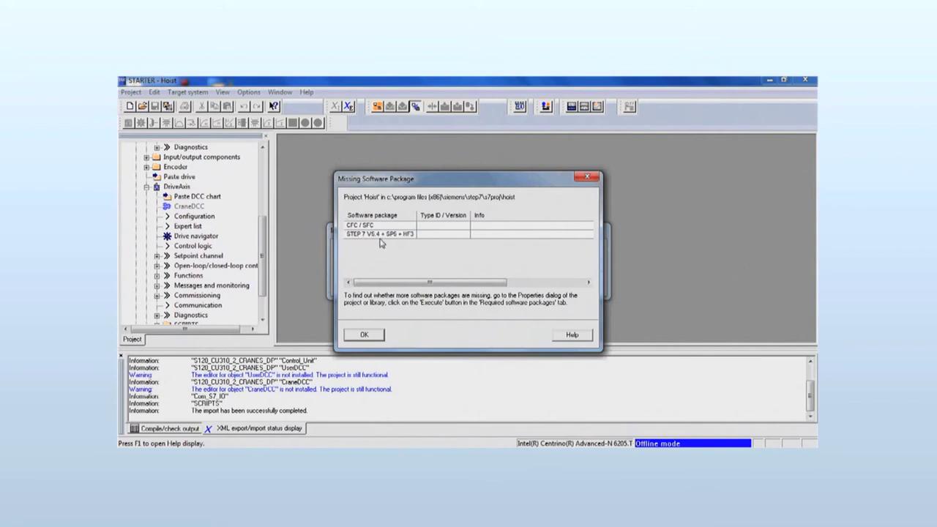
left_click(376, 336)
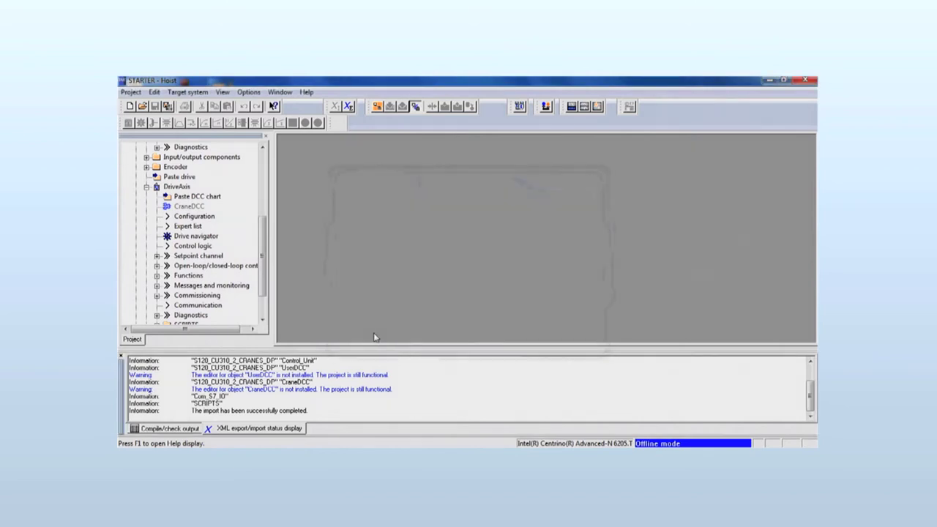
Collapse the Control_Unit branch and open the configuration of DriveAxis under S120_CU310_2_CRANES_DP.
left_click_drag(268, 241, 266, 175)
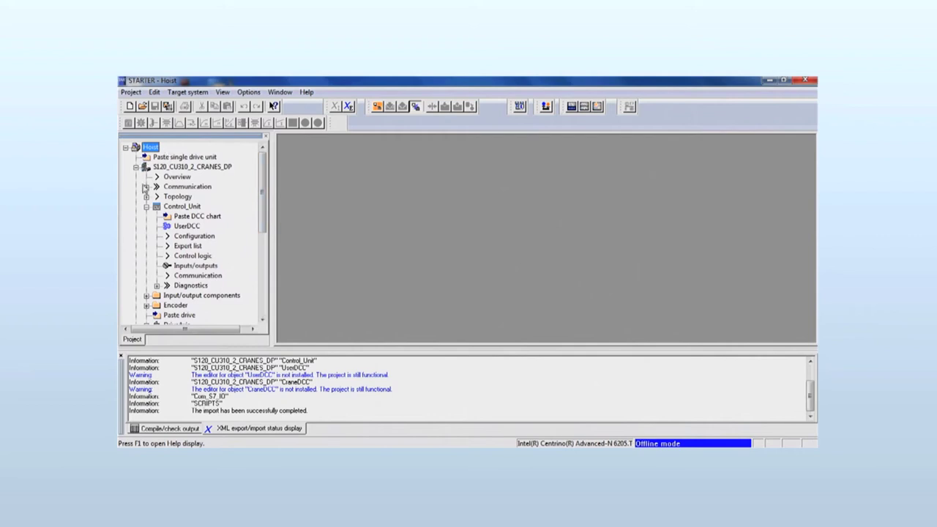
left_click(148, 209)
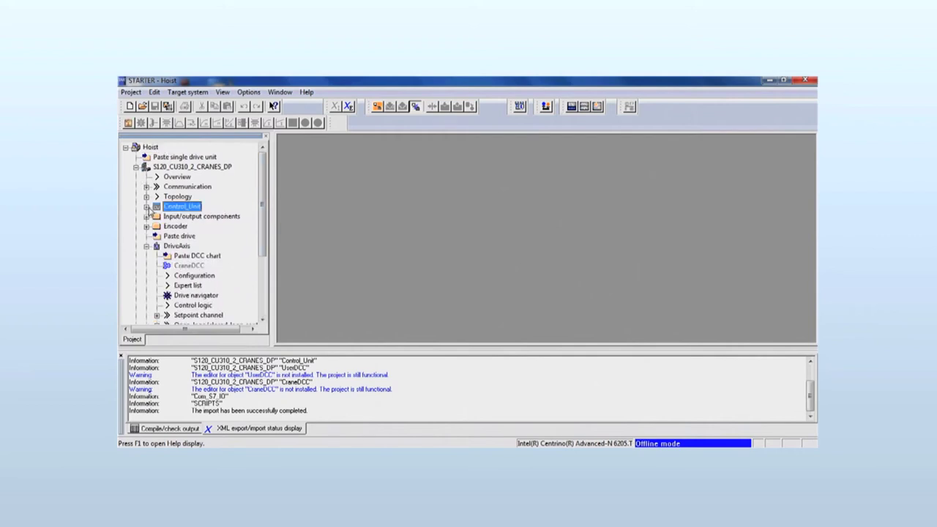
left_click(147, 247)
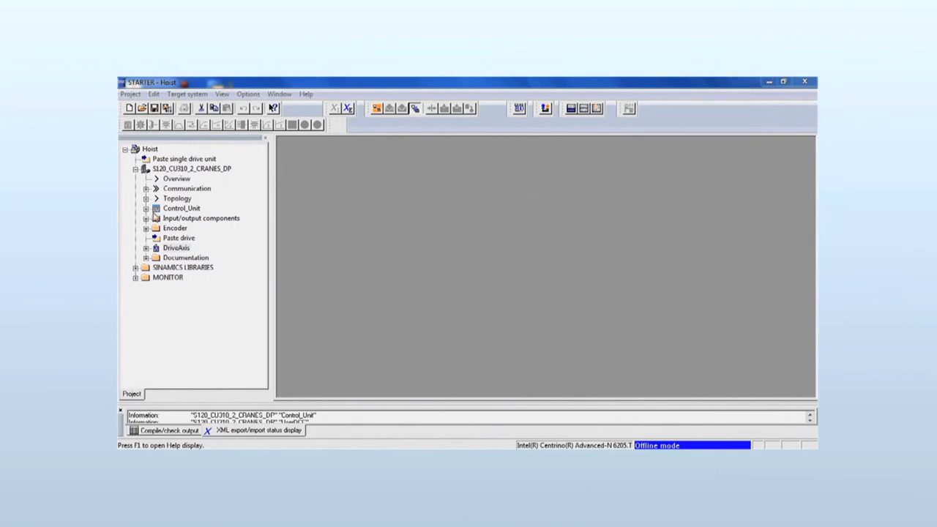
left_click(146, 249)
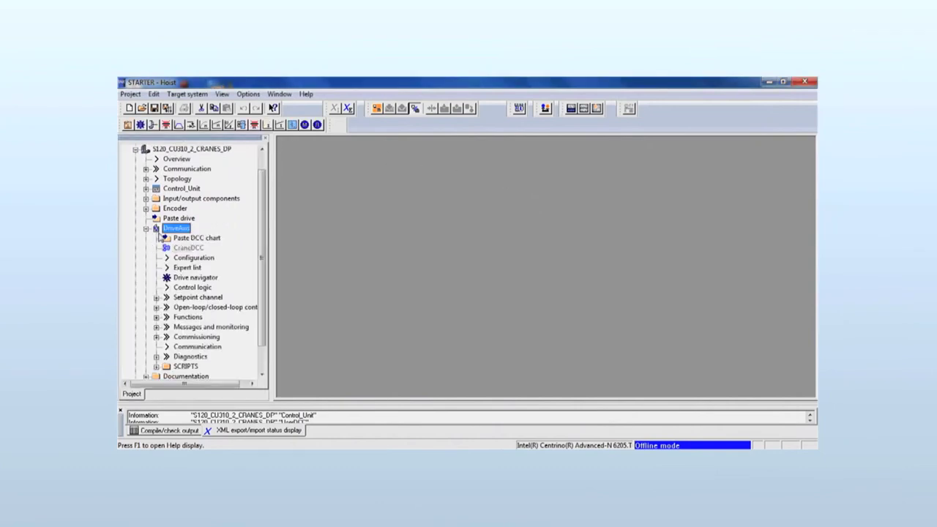
left_click(190, 259)
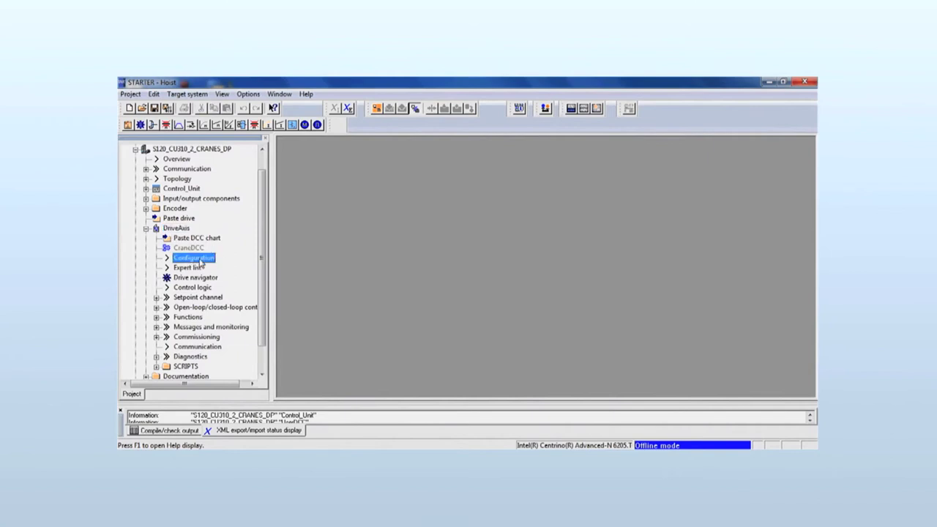
double_click(203, 259)
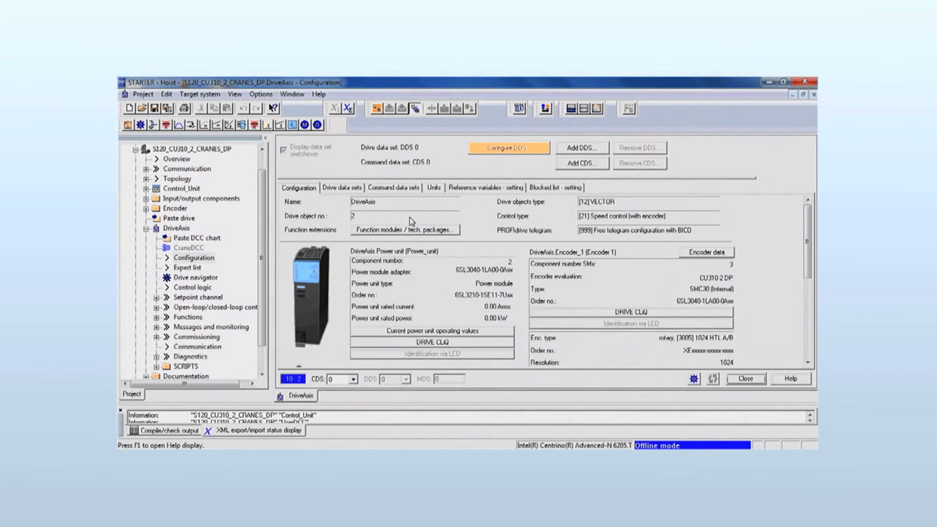
Start configuring DDS 0, keep speed control with encoder, and select the 200-240 V 1-phase AC power unit 6SL3210-1SB12-3Uxx rated 0.37 kW.
left_click(507, 150)
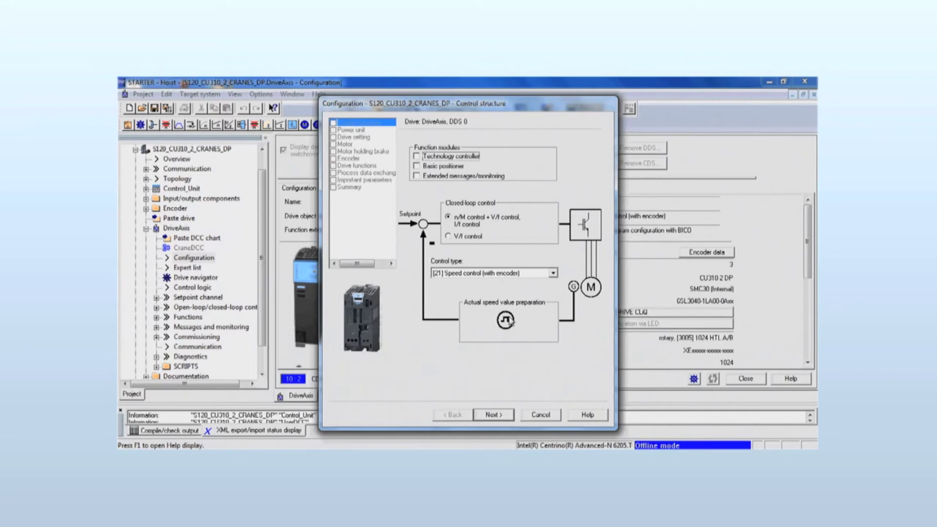
left_click(495, 415)
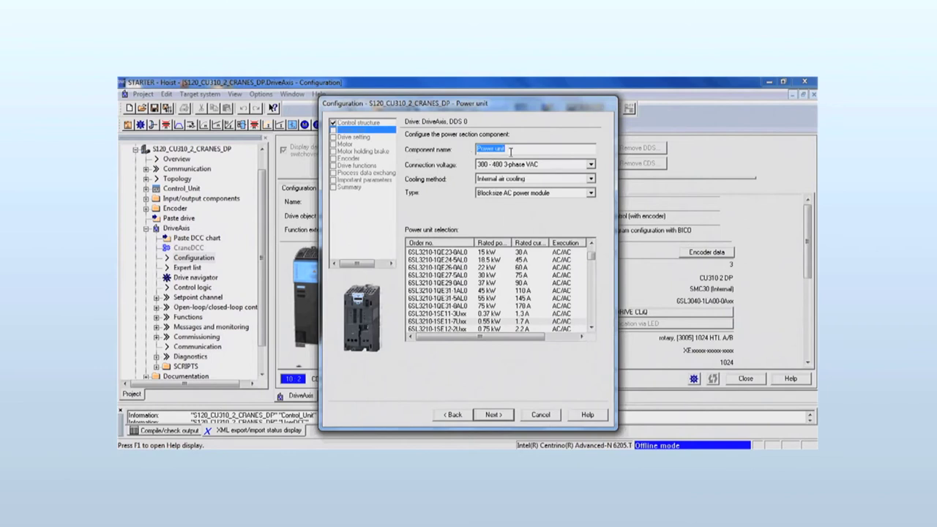
left_click(591, 165)
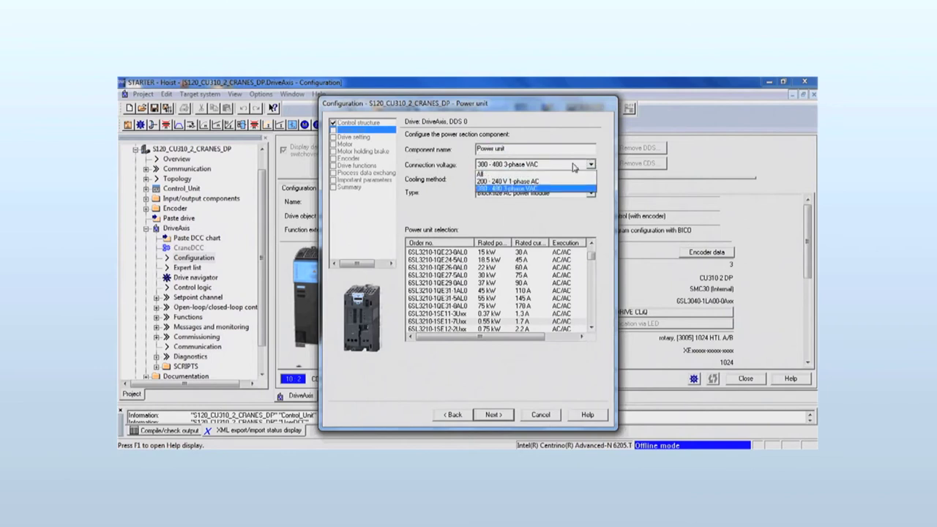
left_click(540, 181)
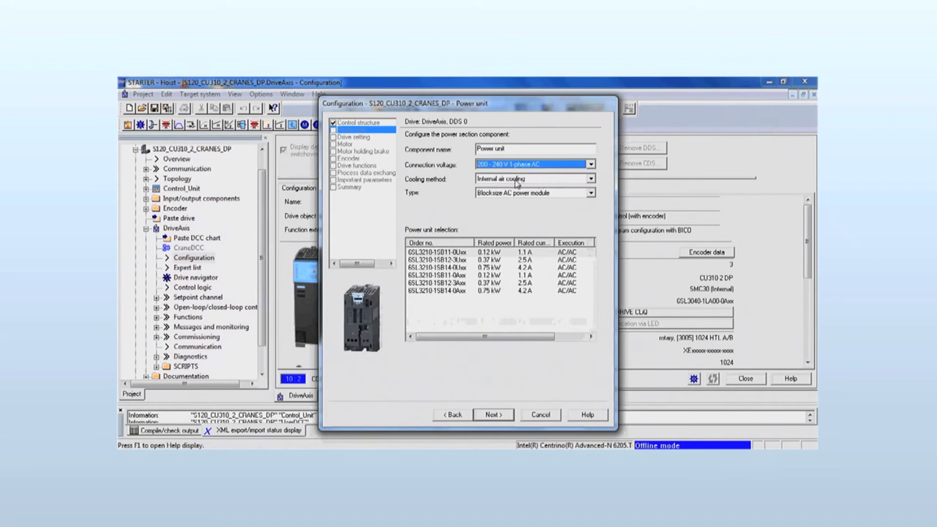
left_click(454, 260)
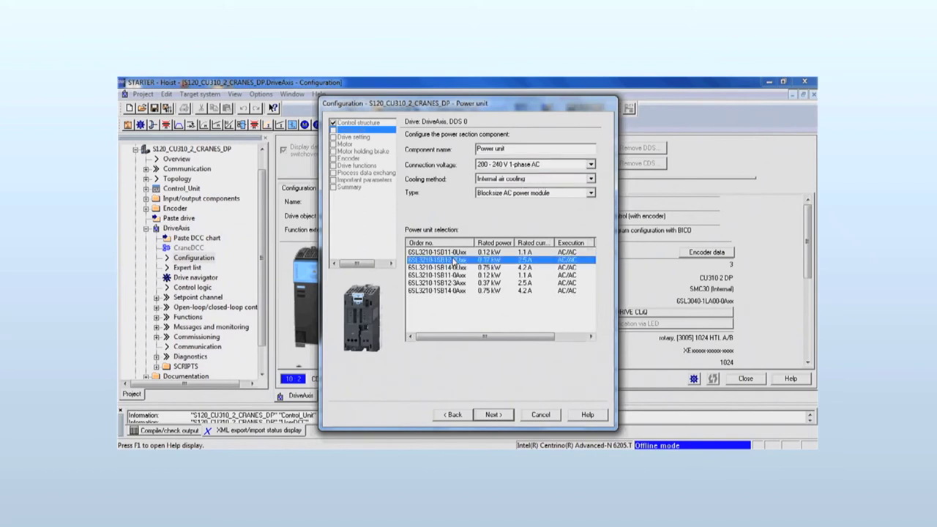
left_click(493, 414)
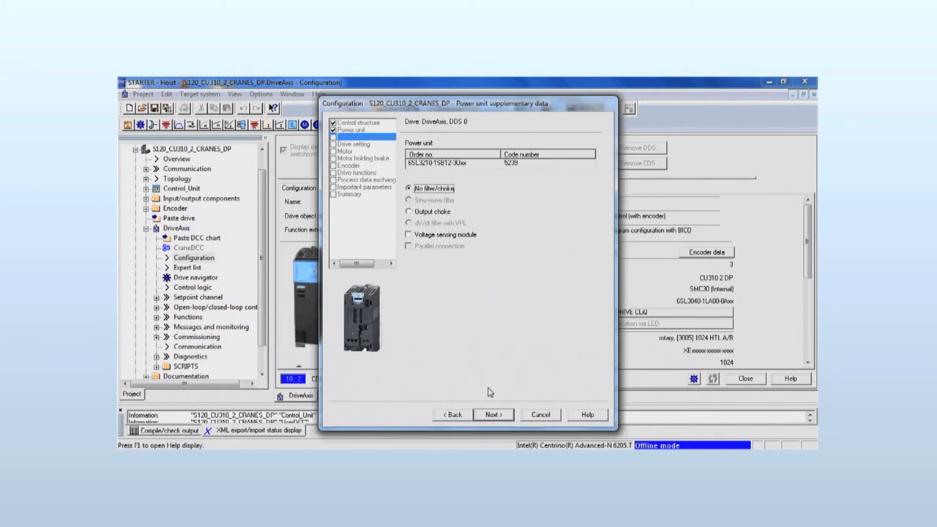
Accept no filter/choke, the IEC motor standard with 230 V connection voltage, and manual data entry for the 1LA7 standard induction motor.
left_click(493, 415)
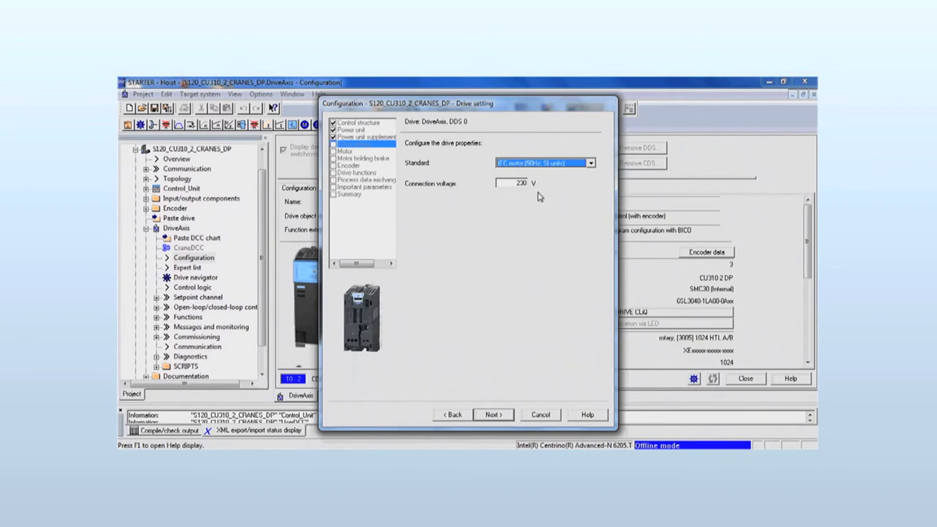
left_click(509, 415)
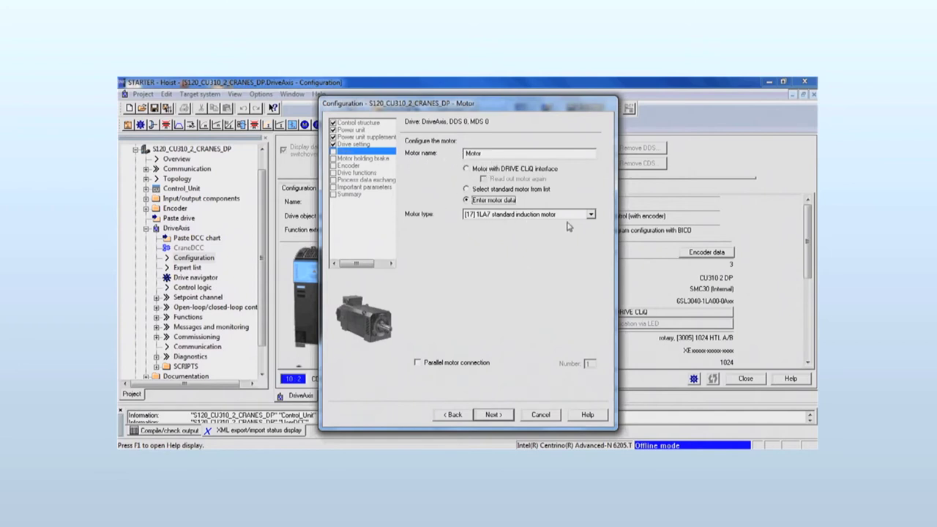
left_click(489, 416)
left_click(495, 415)
Set the motor's rated voltage to 230 Vrms, current to 0.73 Arms, power to 0.12 kW, power factor to 0.75 and speed to 1350 rpm.
left_click(570, 170)
type("230")
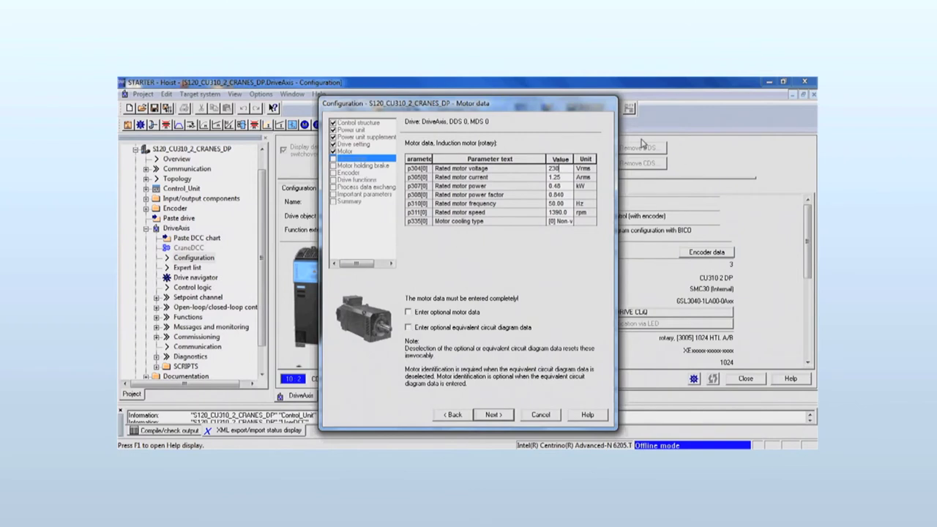
left_click(570, 177)
type("0.73")
left_click(568, 186)
type("0")
left_click(569, 195)
type("0")
left_click(561, 212)
key("BackSpace")
type("1350")
key("Return")
left_click(495, 416)
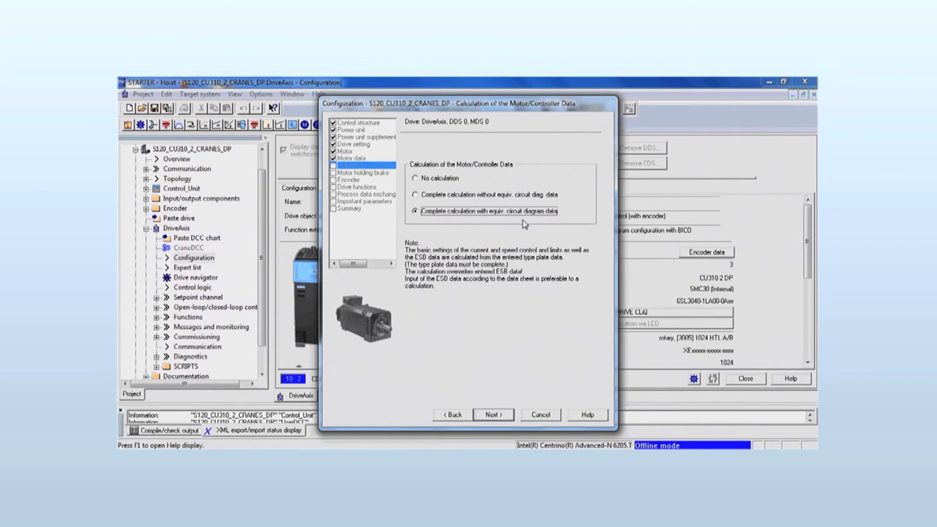
Accept the complete motor calculation and holding brake settings, and choose the 1024 HTL A/B R encoder with code number 3001.
left_click(511, 415)
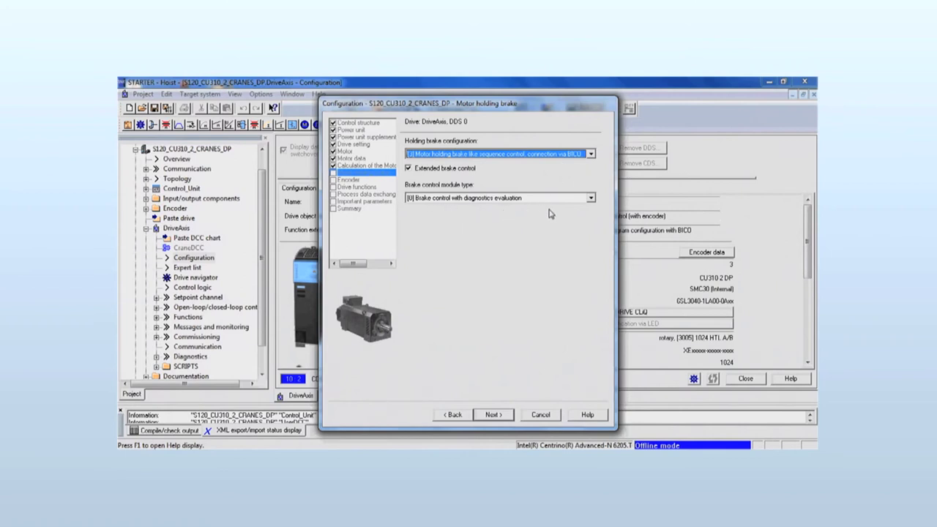
left_click(498, 415)
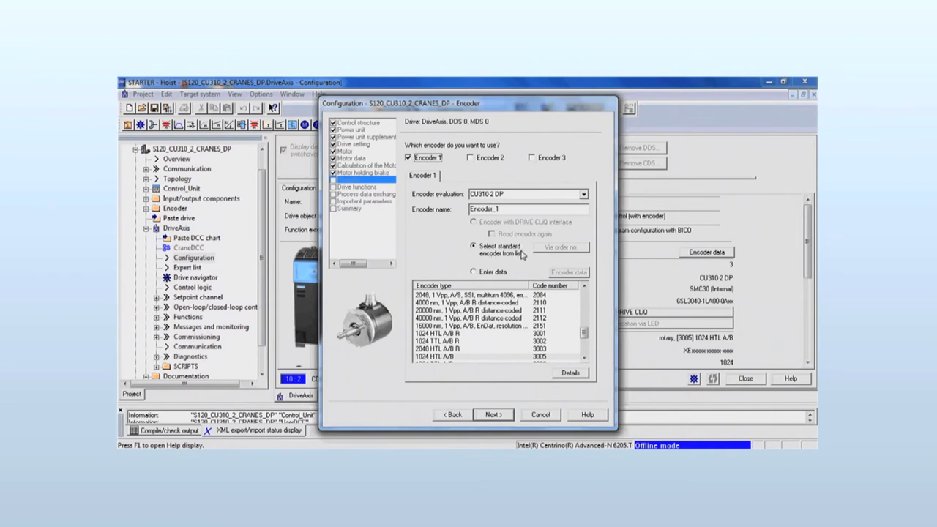
left_click(454, 334)
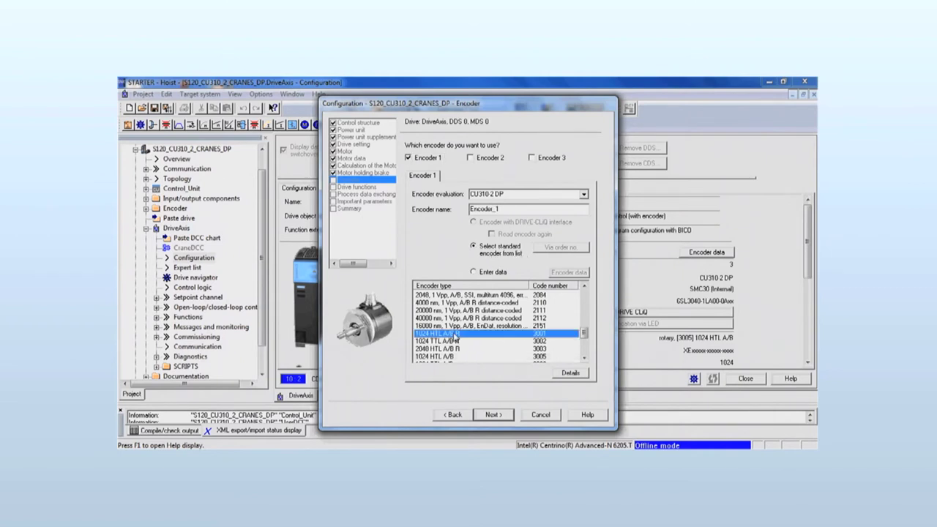
left_click(500, 415)
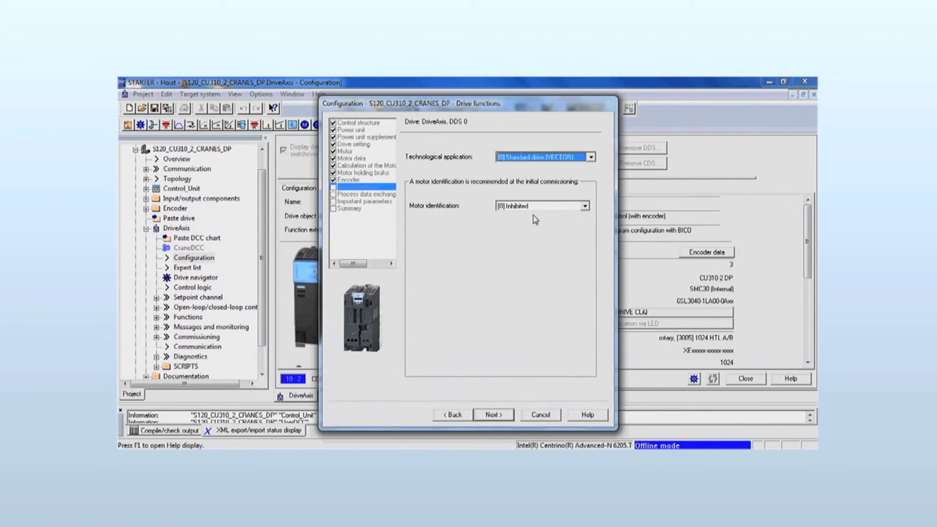
Accept the standard drive functions and set the free telegram's input and output data lengths to 0 words.
left_click(493, 415)
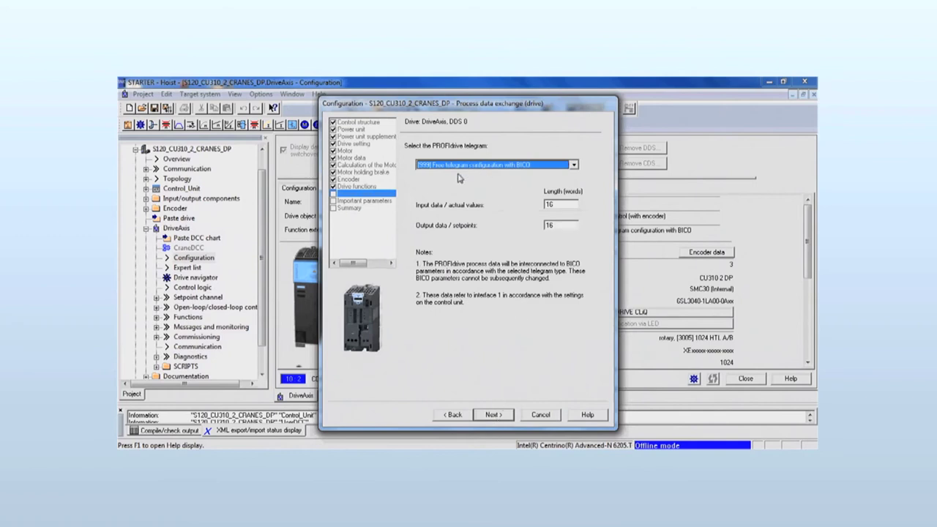
left_click_drag(560, 207, 533, 224)
type("00")
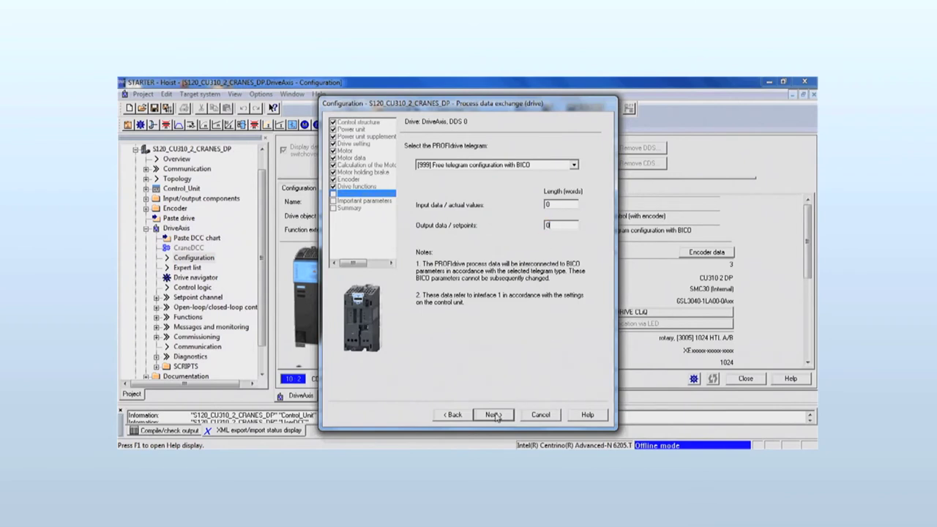
left_click(493, 415)
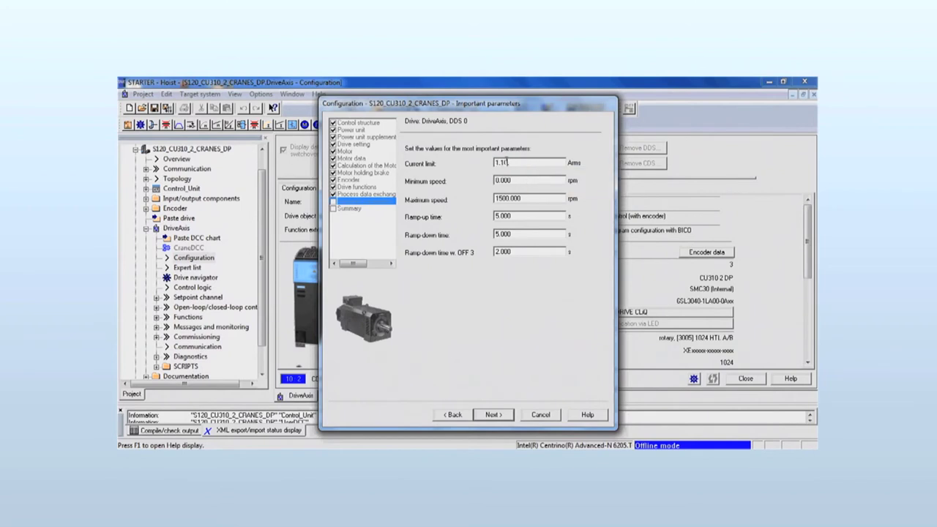
Set current limit 2.80 Arms, maximum speed 2700 rpm, ramp-up and ramp-down times 2 s and OFF3 ramp-down 1 s, and finish the drive configuration.
type("2")
left_click(529, 198)
left_click_drag(524, 198, 487, 199)
type("2700")
left_click_drag(515, 216, 488, 252)
type("2")
type("2")
type("1")
left_click(494, 415)
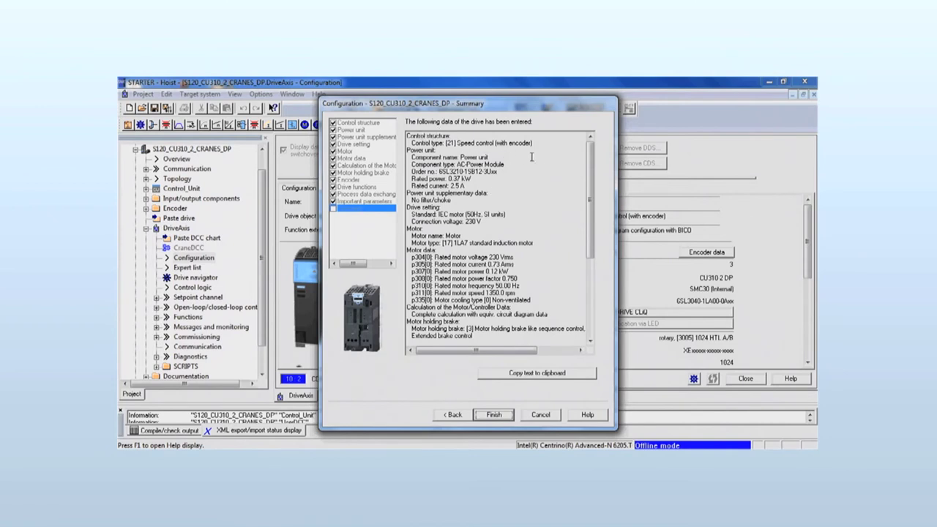
left_click_drag(594, 161, 600, 262)
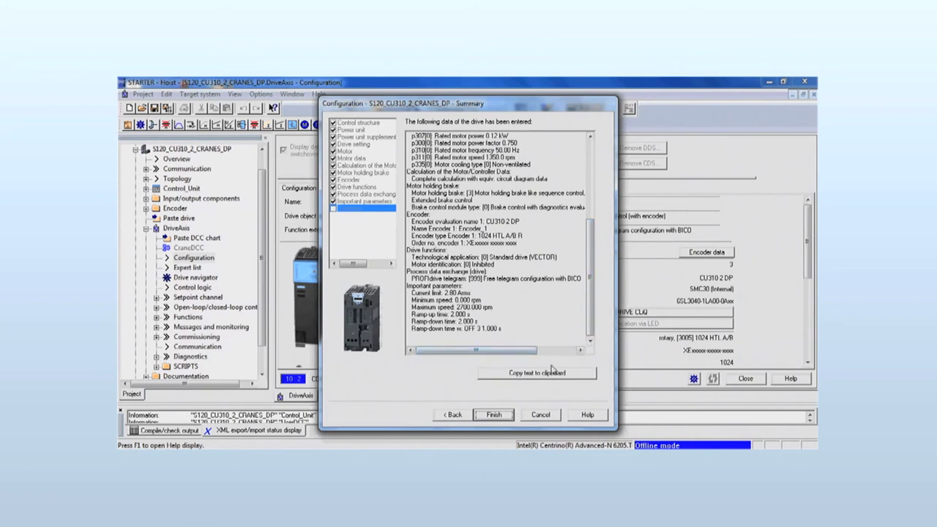
left_click(503, 416)
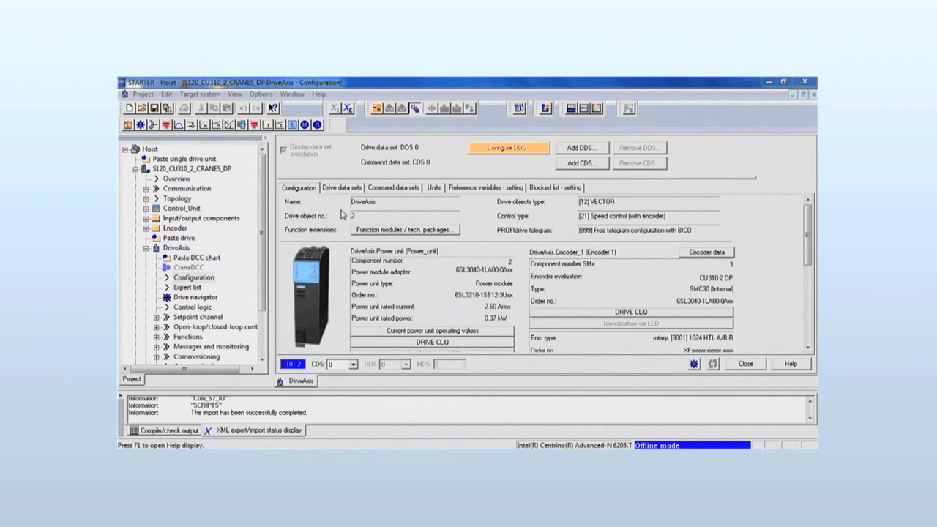
Accept and execute the Com_S7_IO script from the SCRIPTS folder of DriveAxis, and reposition its settings window.
left_click_drag(260, 261, 263, 314)
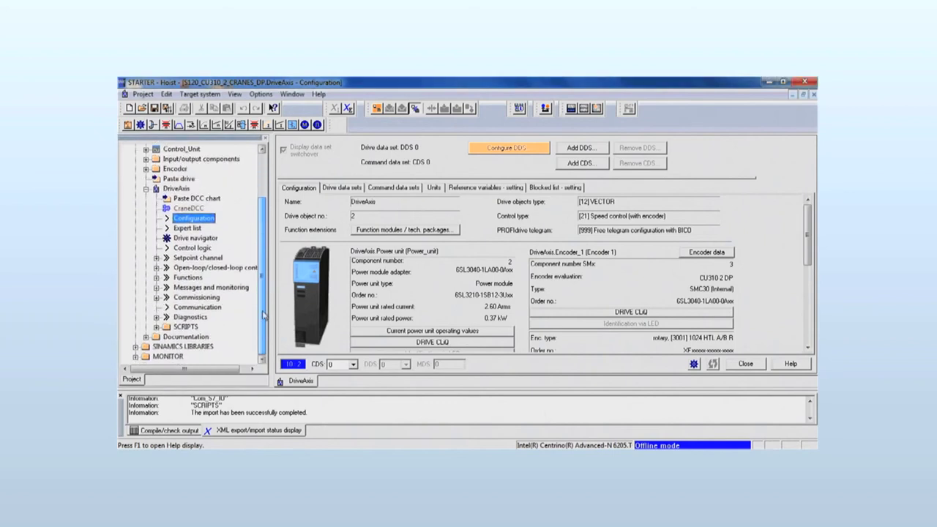
double_click(164, 327)
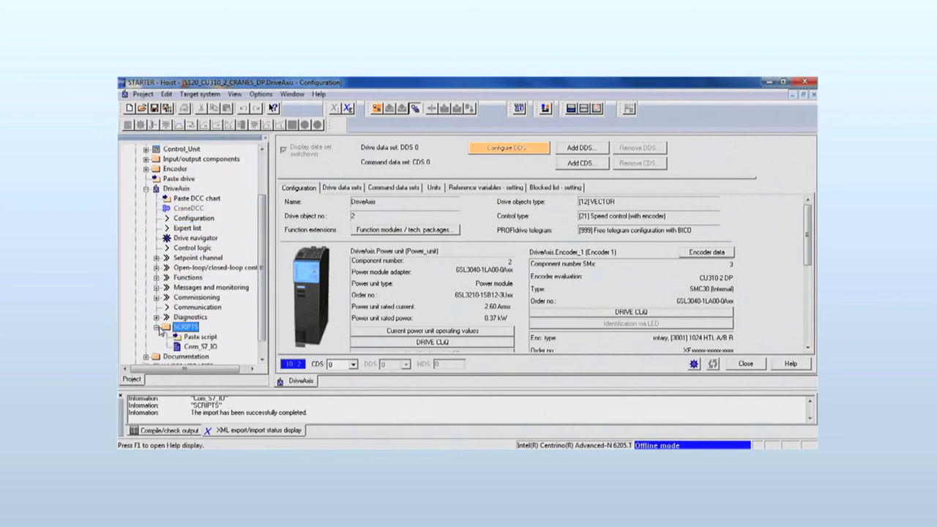
left_click(194, 346)
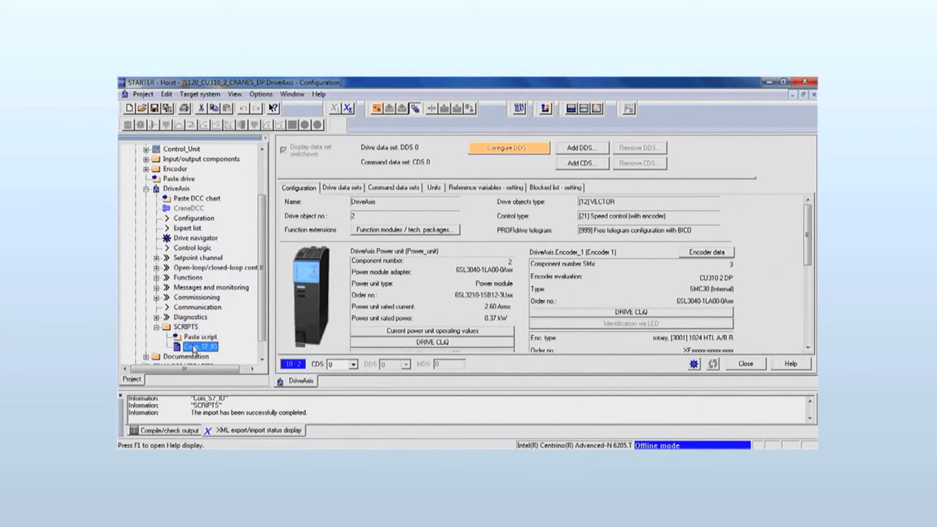
right_click(195, 348)
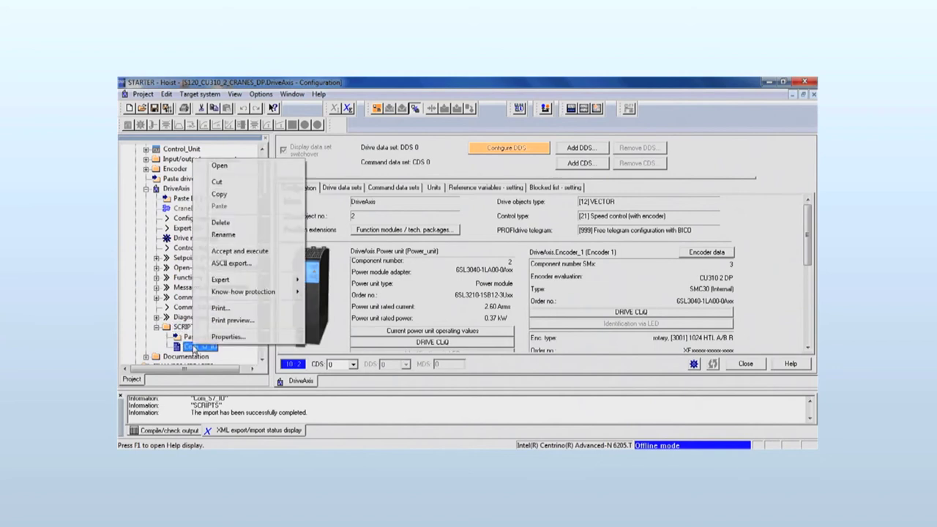
left_click(265, 253)
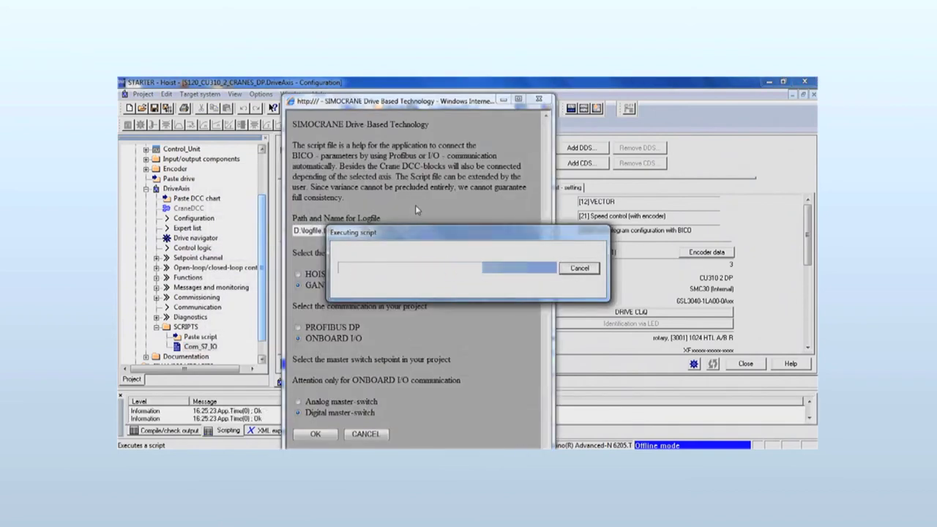
left_click_drag(479, 101, 495, 85)
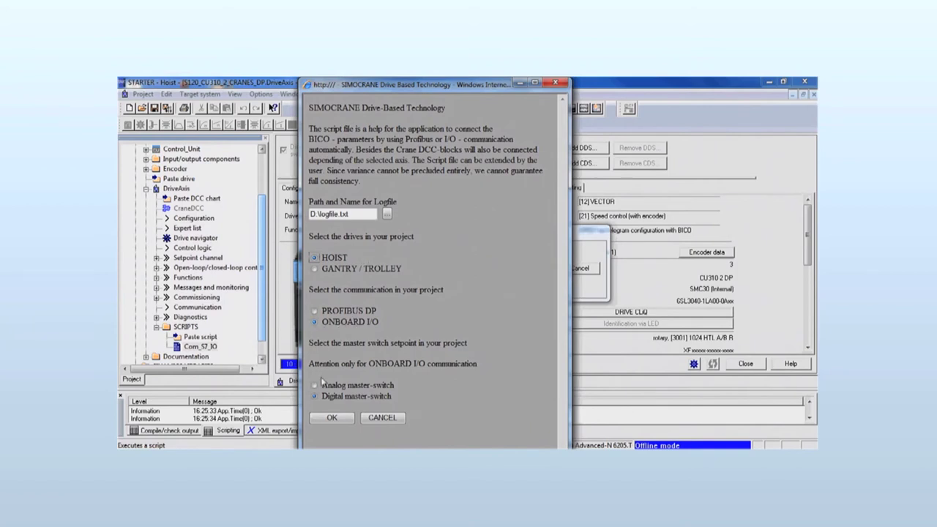
Run the script for HOIST with ONBOARD I/O and a digital master-switch, and save and compile the project.
left_click(349, 418)
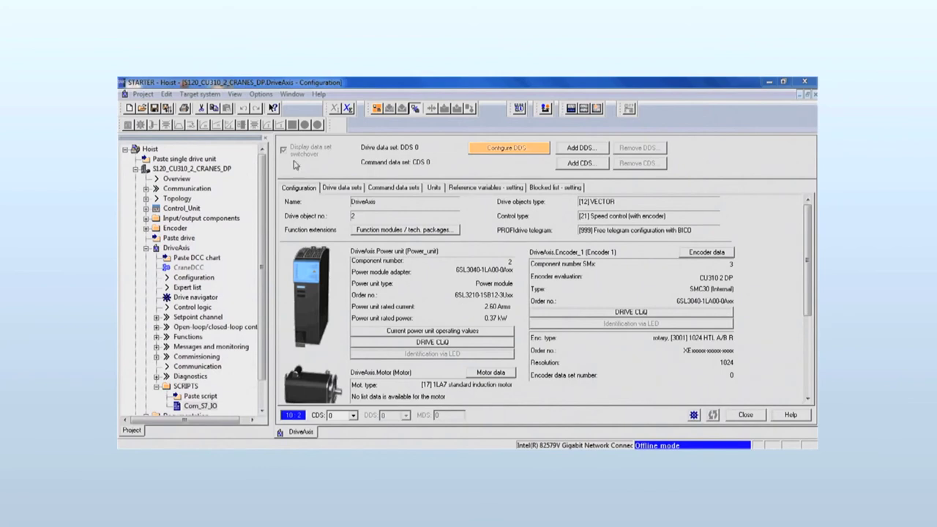
left_click(167, 109)
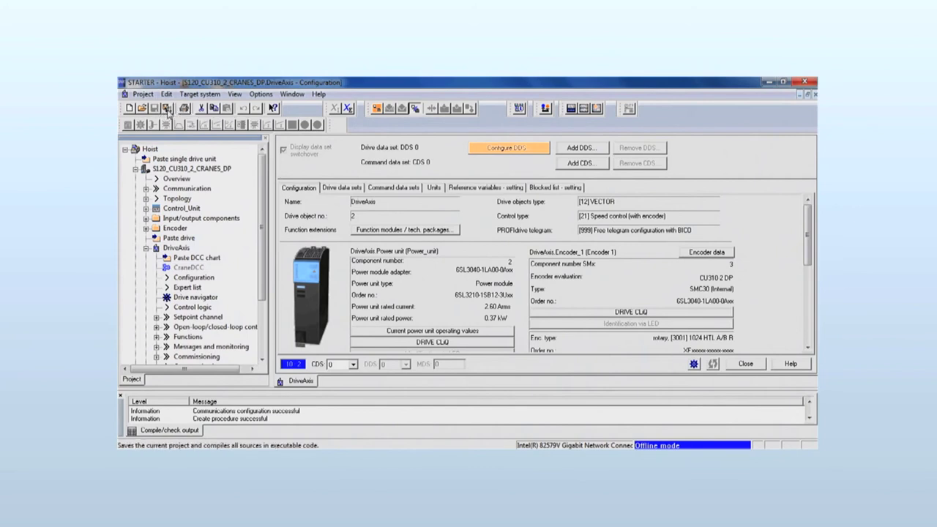
Search for accessible nodes and confirm DEVICE (STARTER, SCOUT) as their access point.
left_click(519, 109)
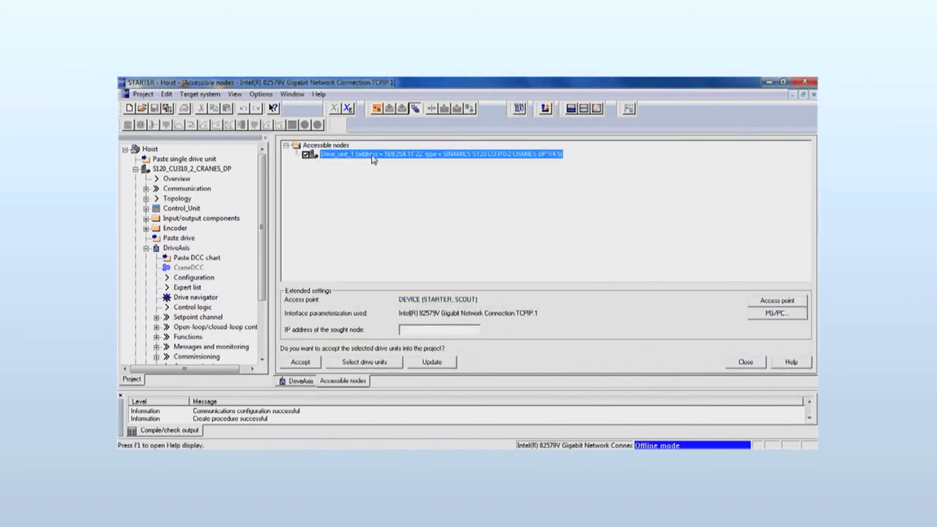
left_click(770, 303)
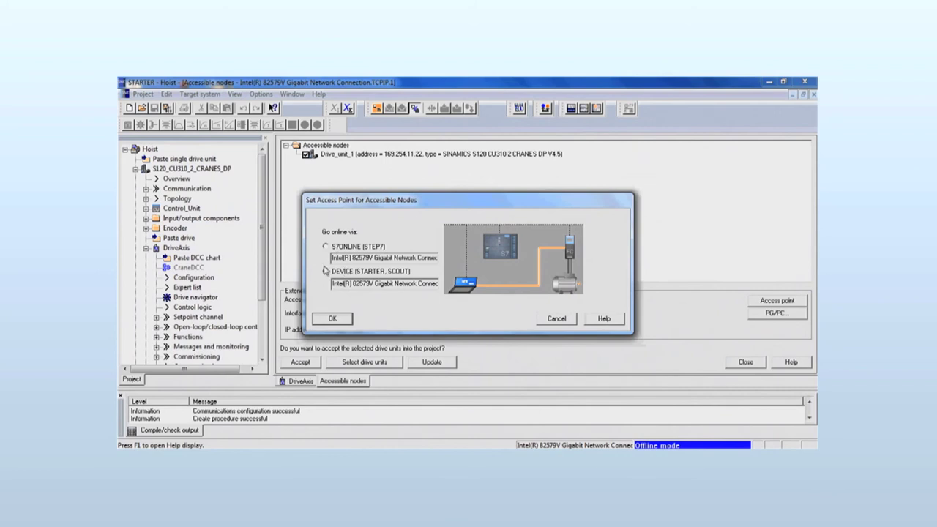
left_click(344, 319)
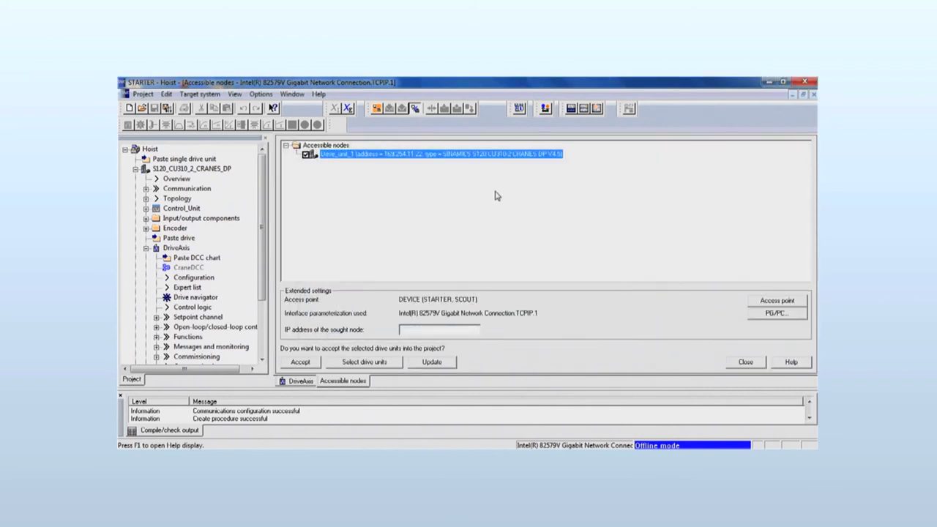
Go online by assigning S120_CU310_2_CRANES_DP to the accessible node Drive_unit_1 and connecting to the assigned device.
left_click(376, 109)
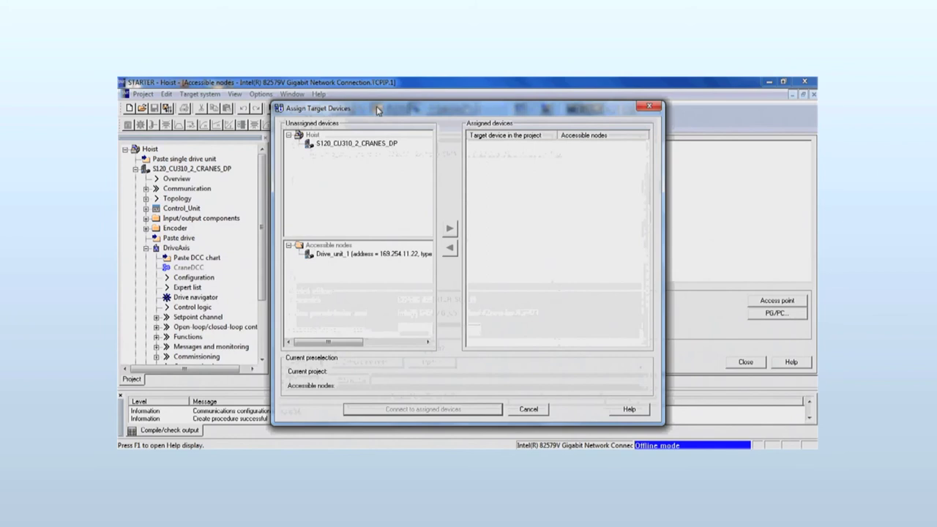
left_click(372, 146)
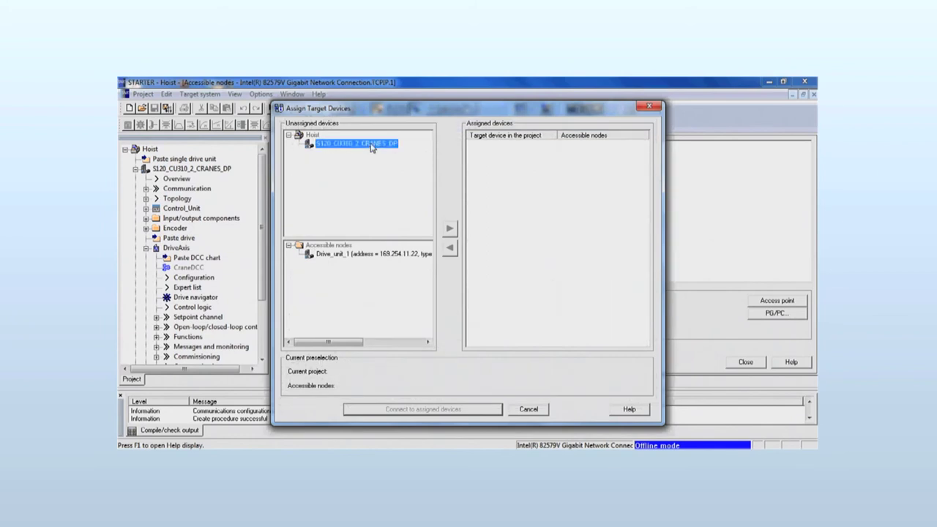
left_click(361, 256)
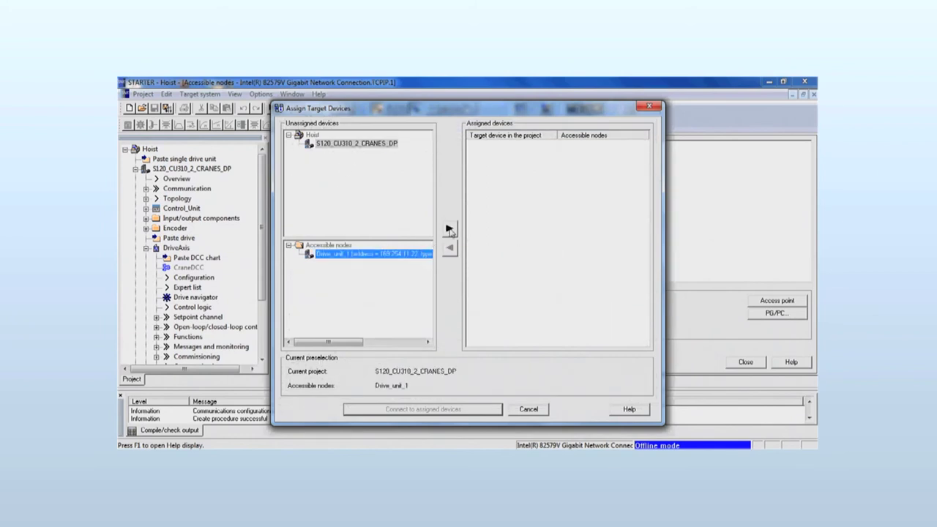
left_click(449, 229)
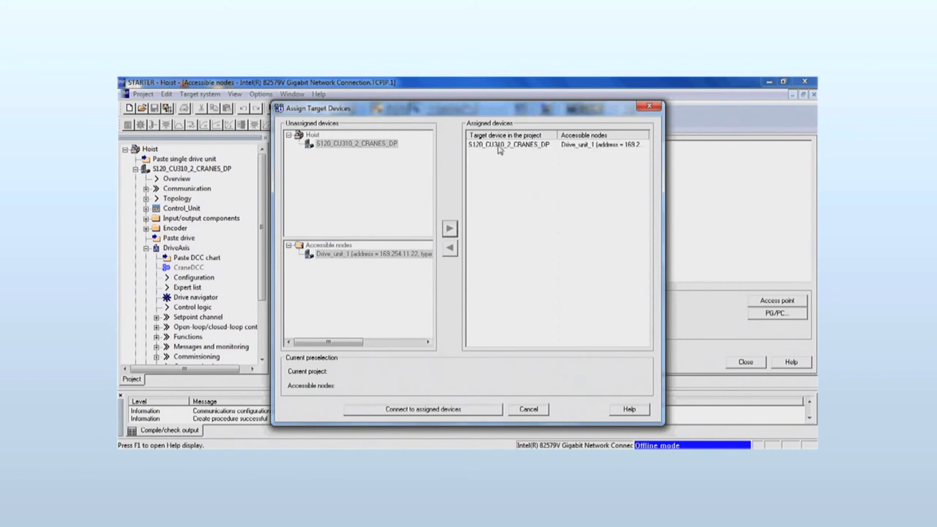
left_click(419, 409)
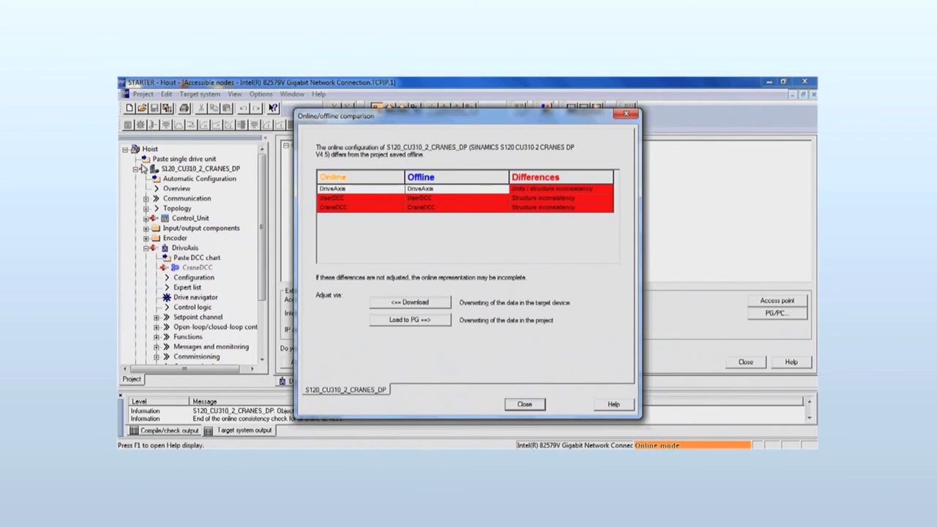
Download the project data to the drive unit with RAM copied to ROM after loading, and close the online/offline comparison.
left_click(439, 303)
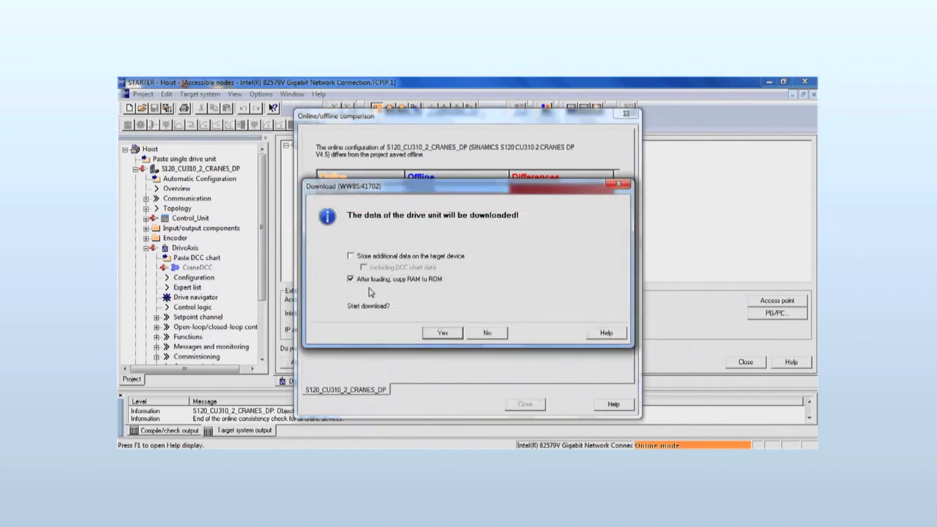
left_click(442, 333)
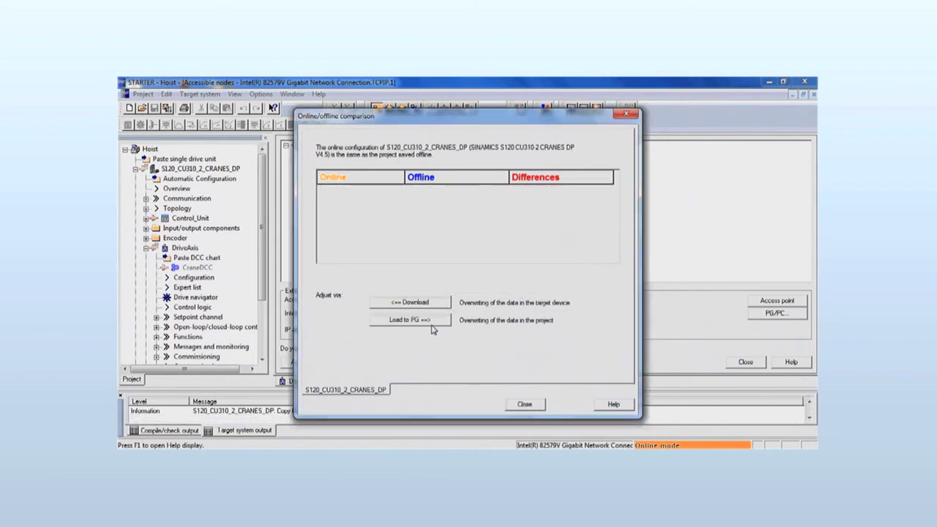
left_click(524, 405)
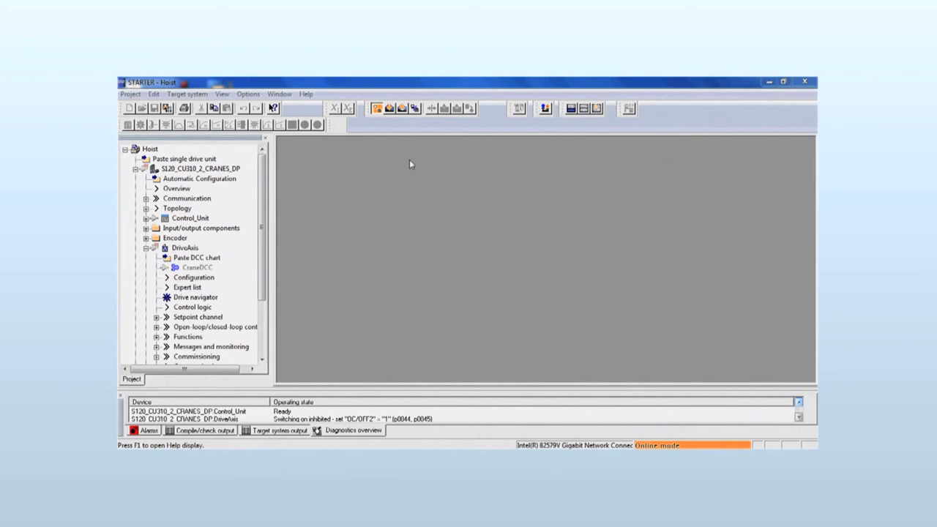
Open the stationary/turning measurement from the Commissioning functions of DriveAxis.
left_click(185, 249)
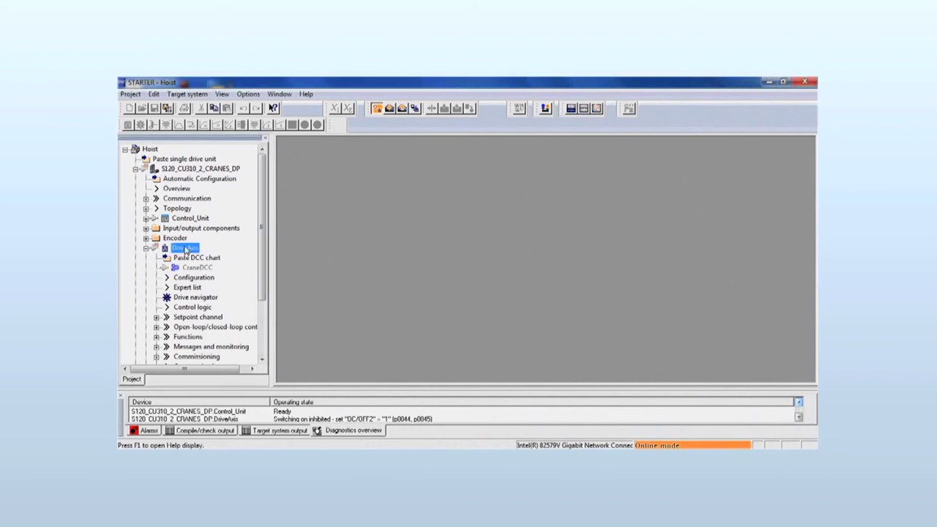
left_click_drag(262, 241, 260, 278)
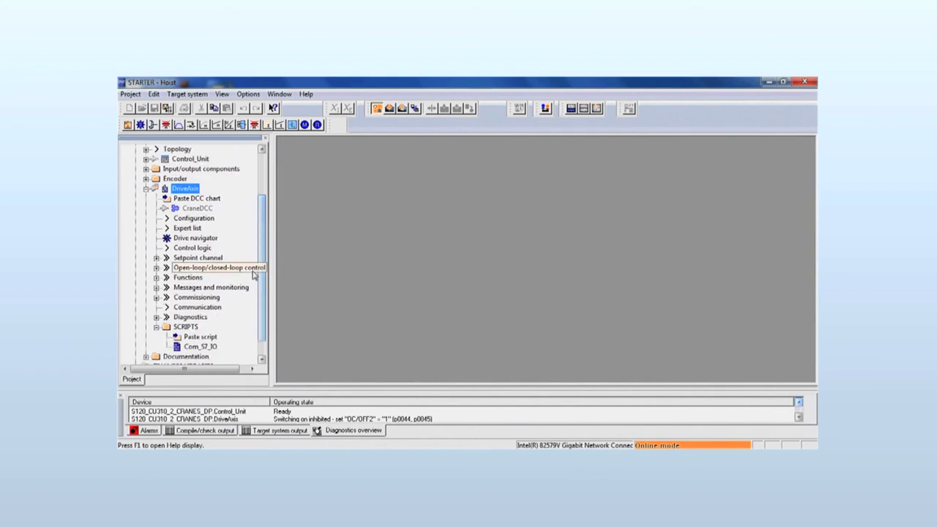
left_click(245, 272)
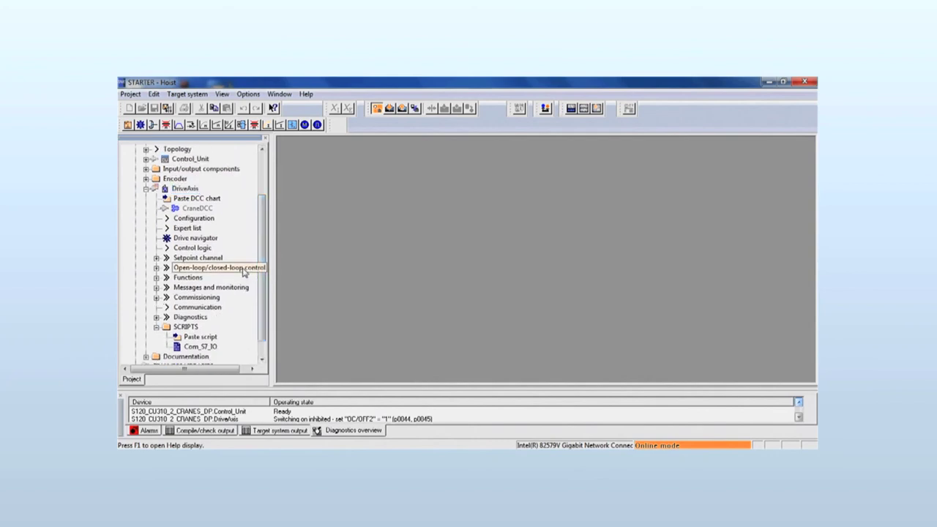
double_click(162, 298)
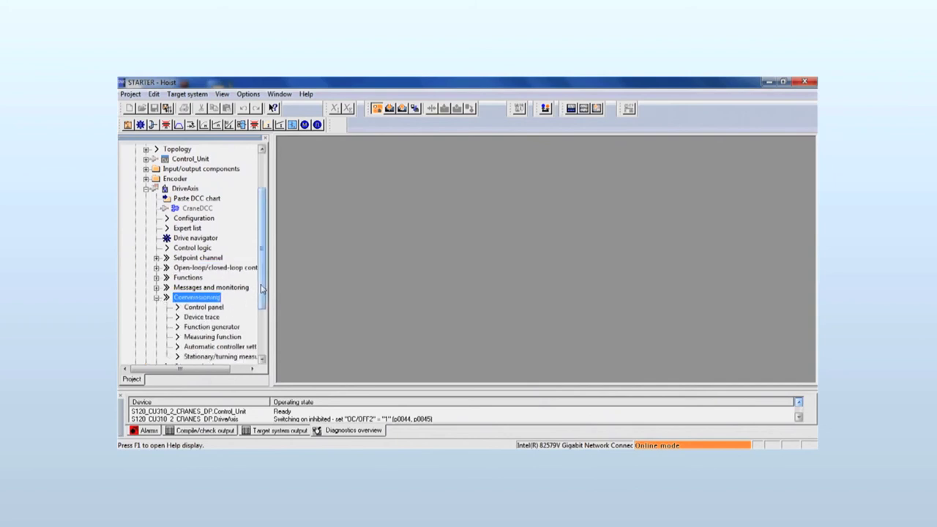
scroll(249, 300, "down", 1)
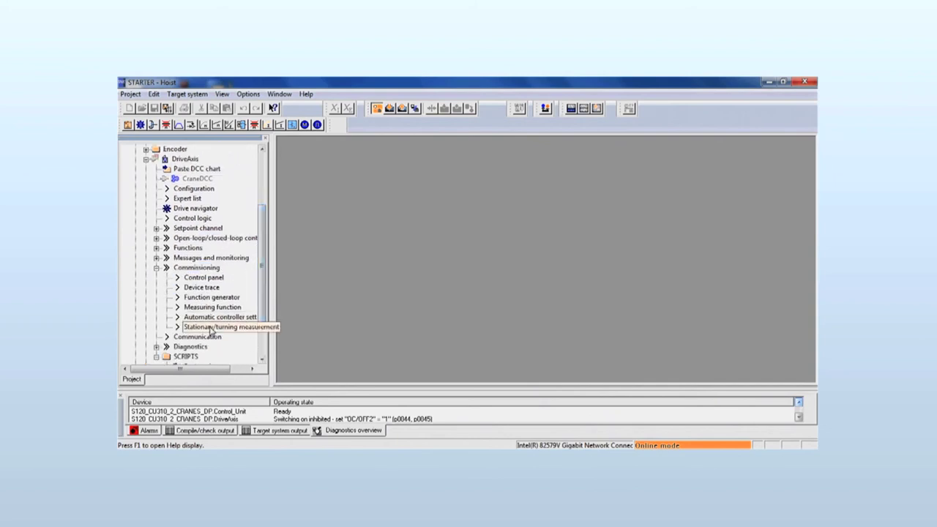
double_click(210, 330)
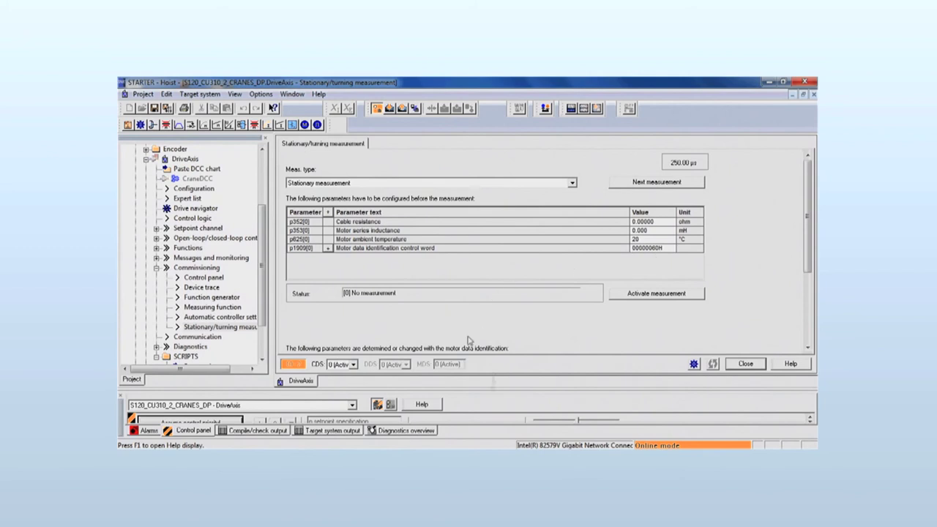
Assume control priority for DriveAxis with life-sign monitoring active at 1000 ms, and set the enables.
left_click_drag(495, 365, 499, 347)
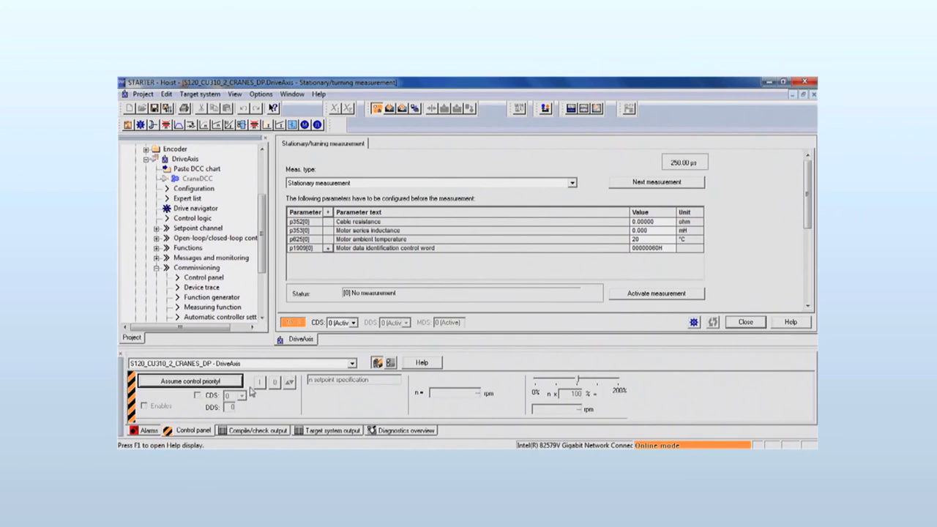
left_click(191, 386)
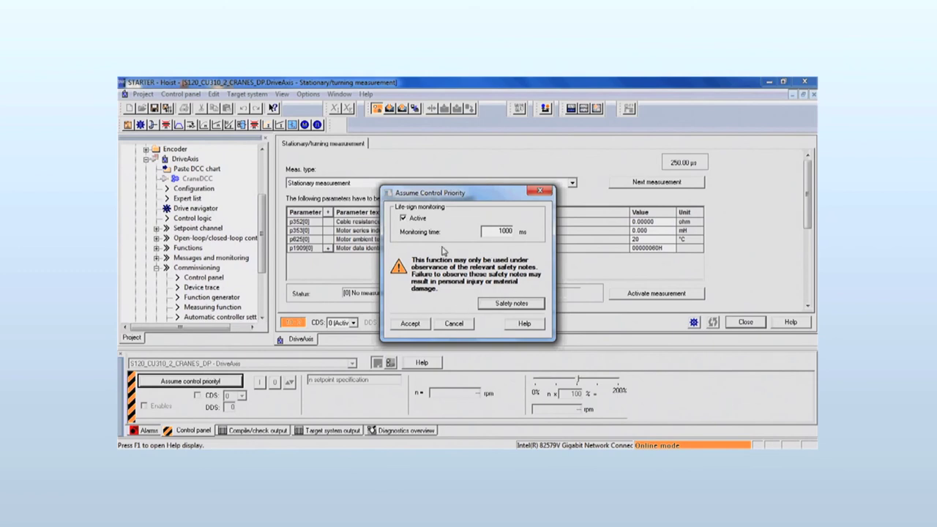
left_click(409, 324)
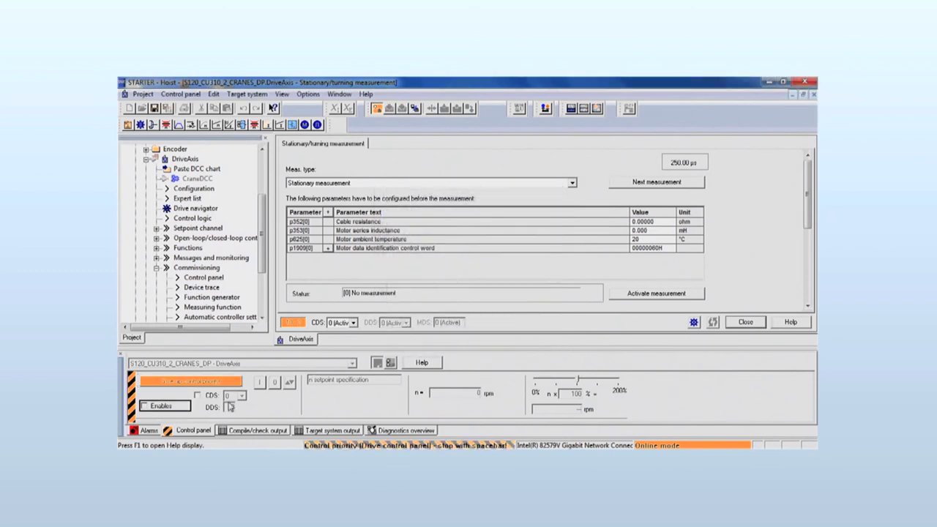
left_click(188, 407)
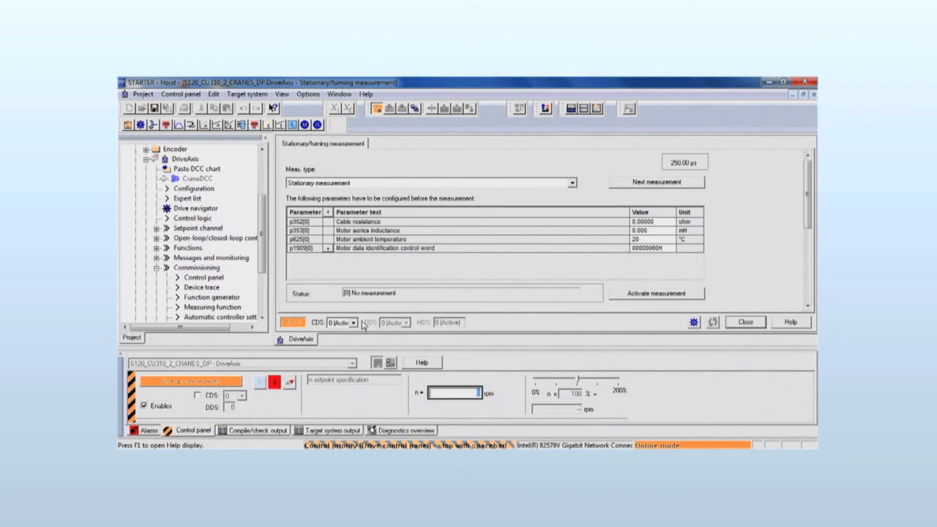
Activate the stationary measurement, acknowledge the motor identification notes, and switch the drive on to perform it.
left_click(649, 294)
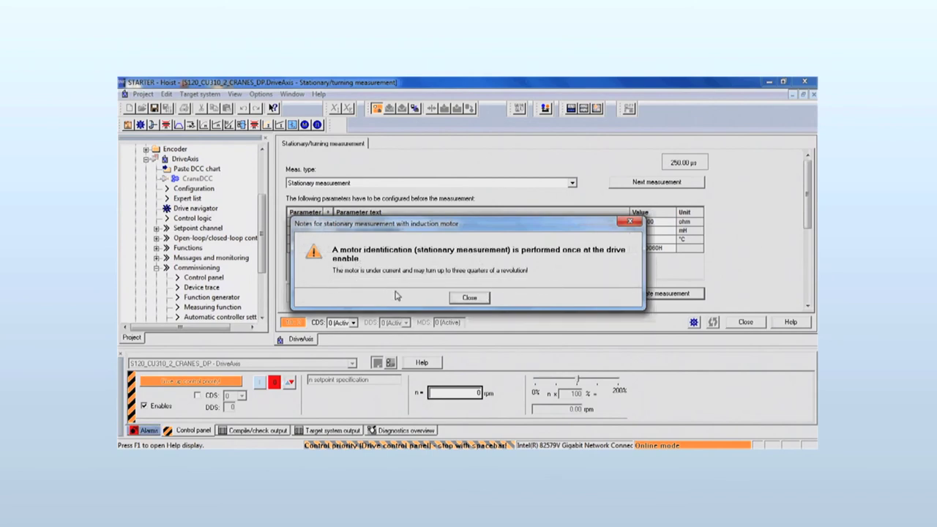
left_click(471, 297)
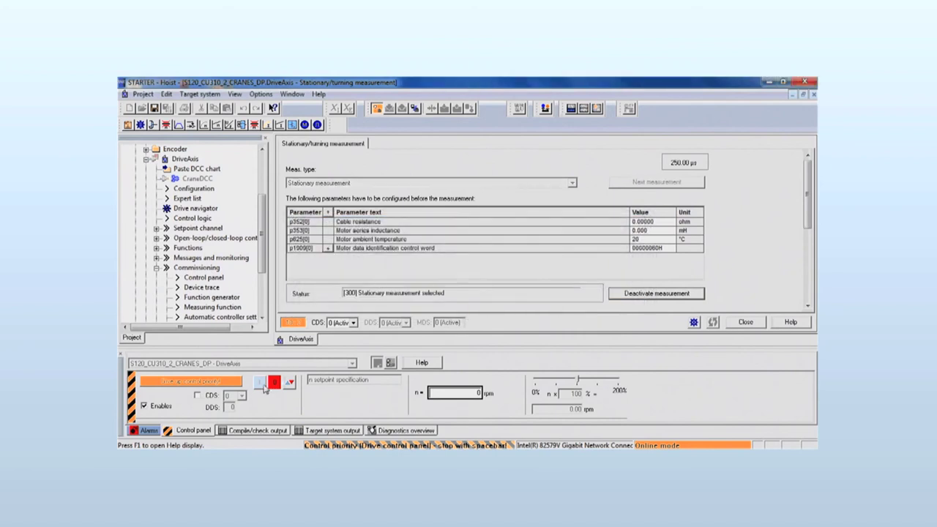
left_click(261, 382)
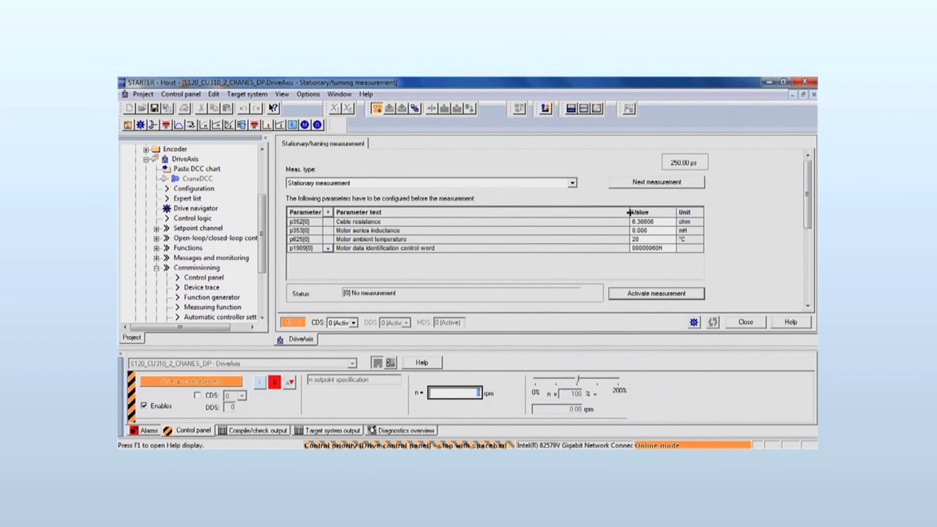
Choose turning measurement with encoder, activate it, acknowledge its notes, and switch the drive on to perform it.
left_click(572, 184)
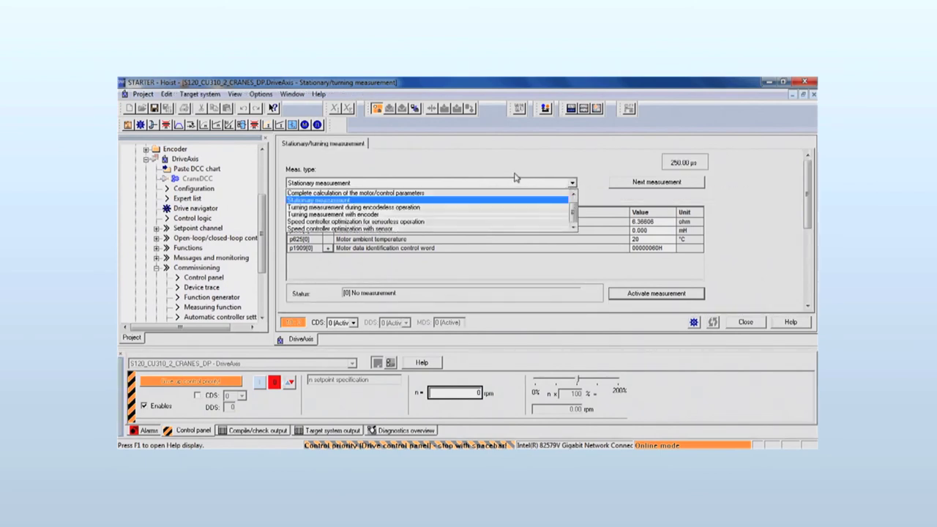
left_click(356, 214)
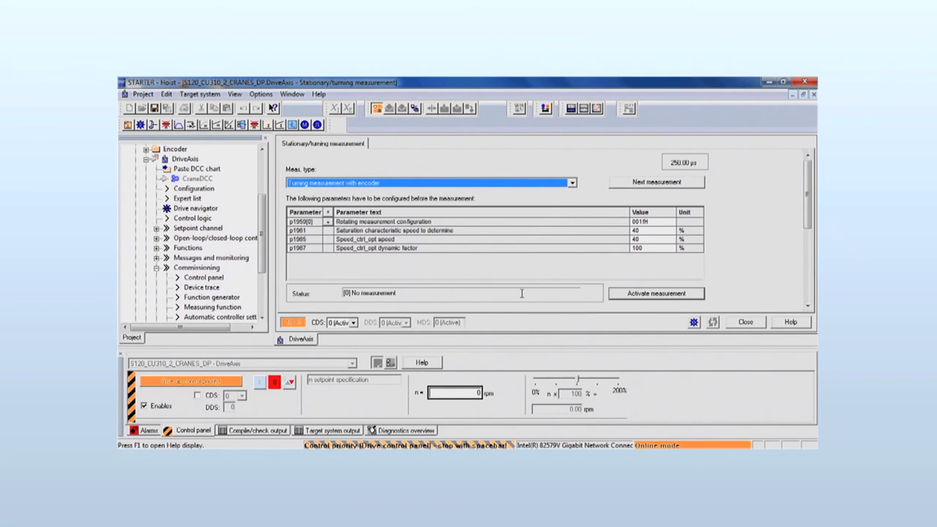
left_click(631, 294)
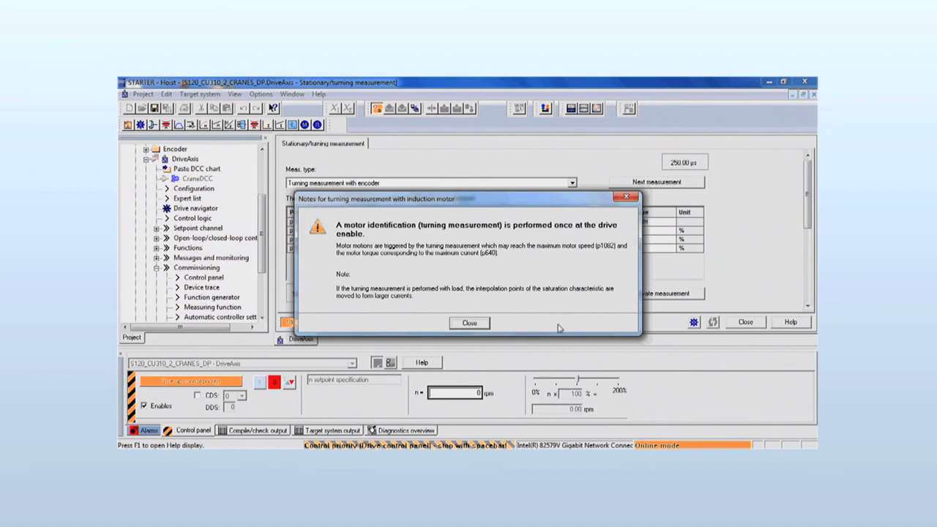
left_click(471, 323)
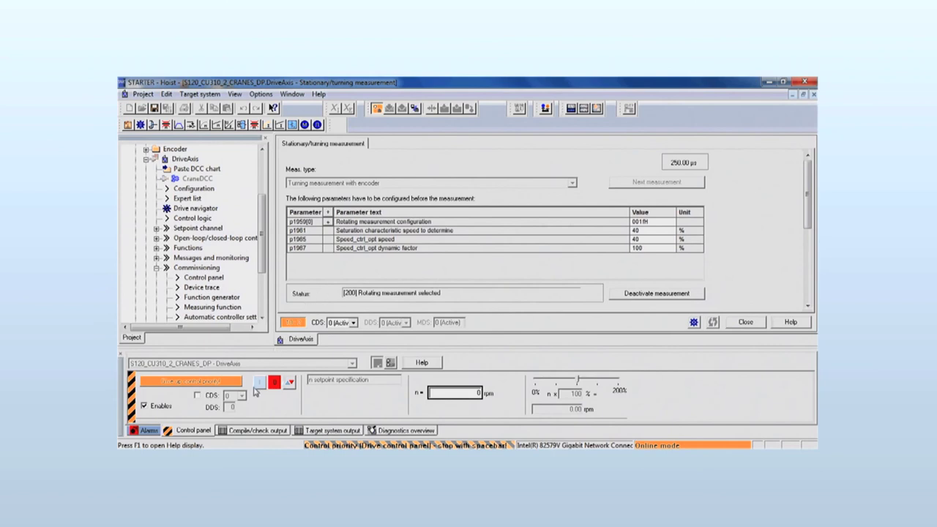
left_click(263, 385)
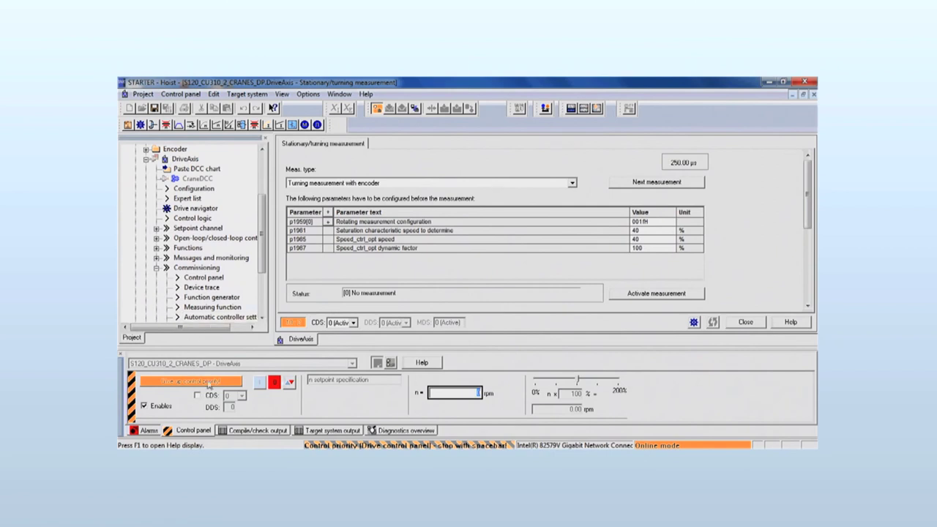
Return control priority of the drive, and copy RAM to ROM for the S120_CU310_2_CRANES_DP drive unit.
left_click(238, 382)
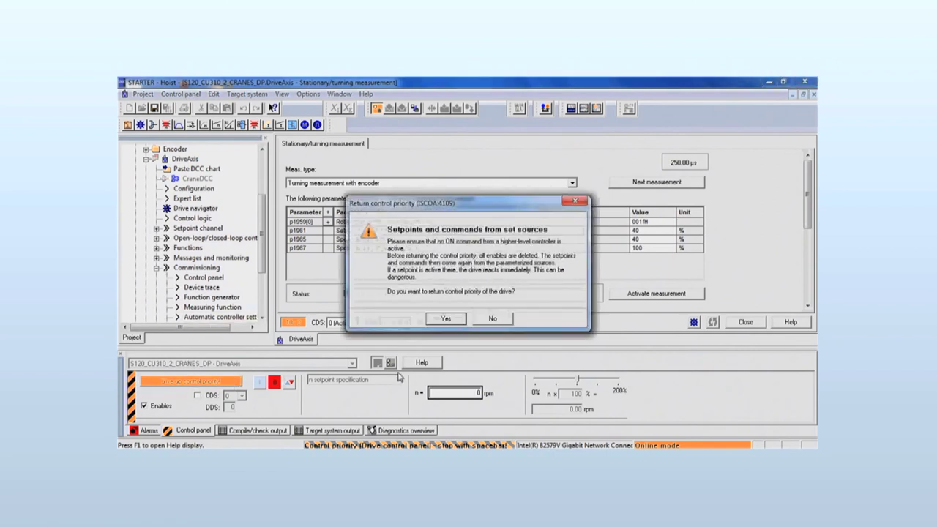
left_click(447, 319)
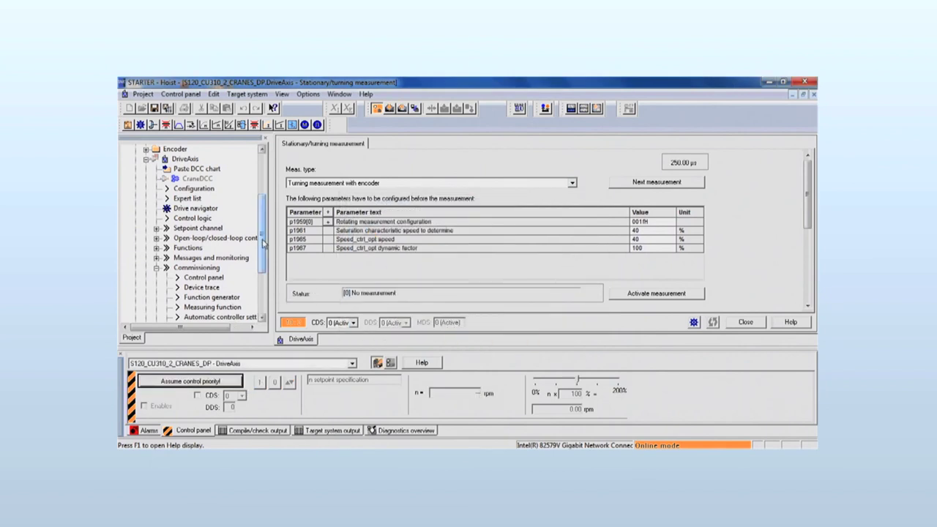
scroll(262, 243, "up", 3)
left_click(206, 169)
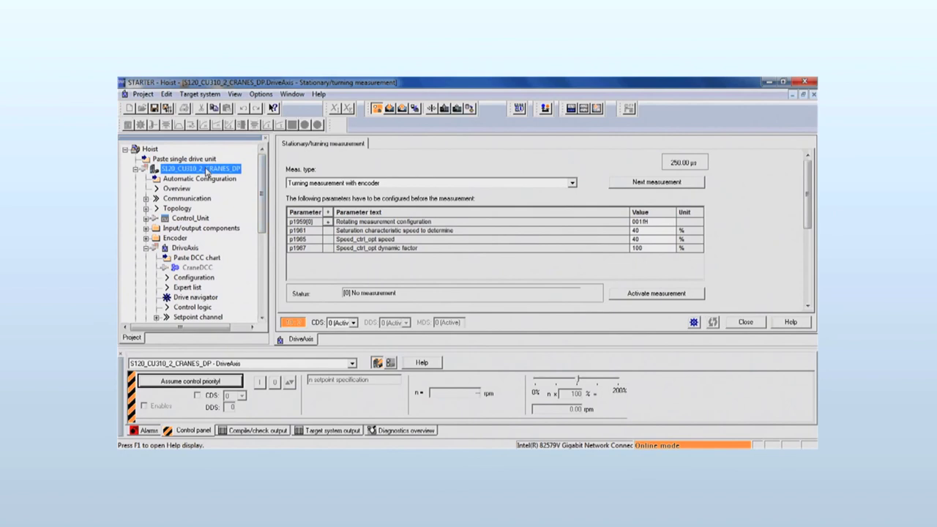
left_click(471, 109)
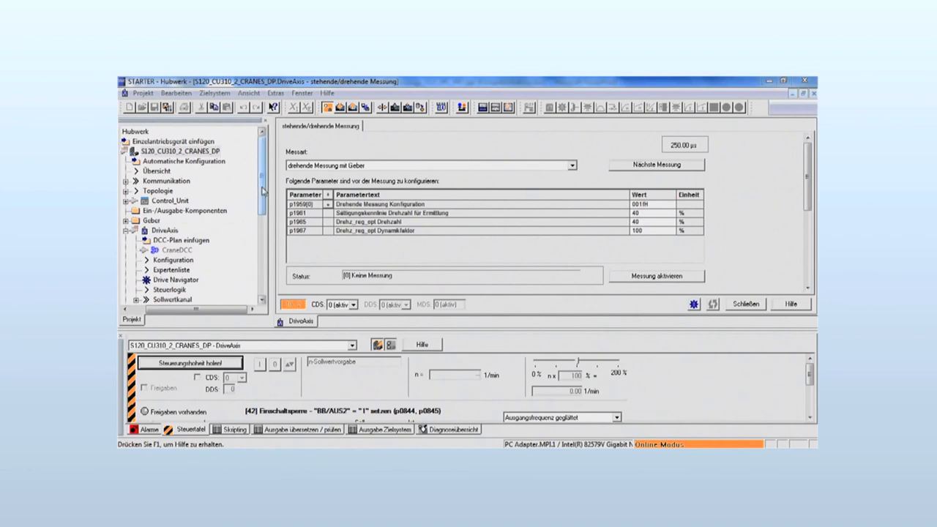
Open the DriveAxis expert list, search for parameter P22001, and examine the MasterSwitch parameters around it.
left_click_drag(262, 190, 256, 240)
left_click(192, 241)
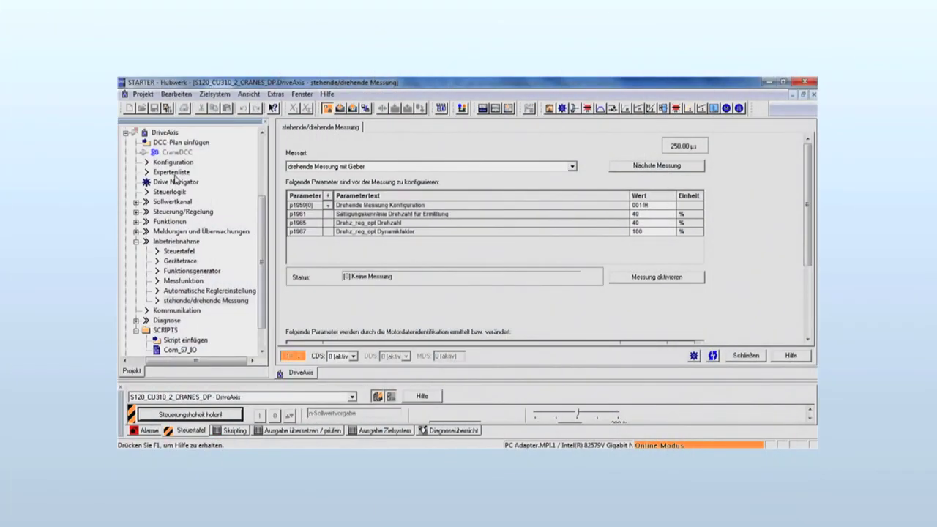
double_click(176, 173)
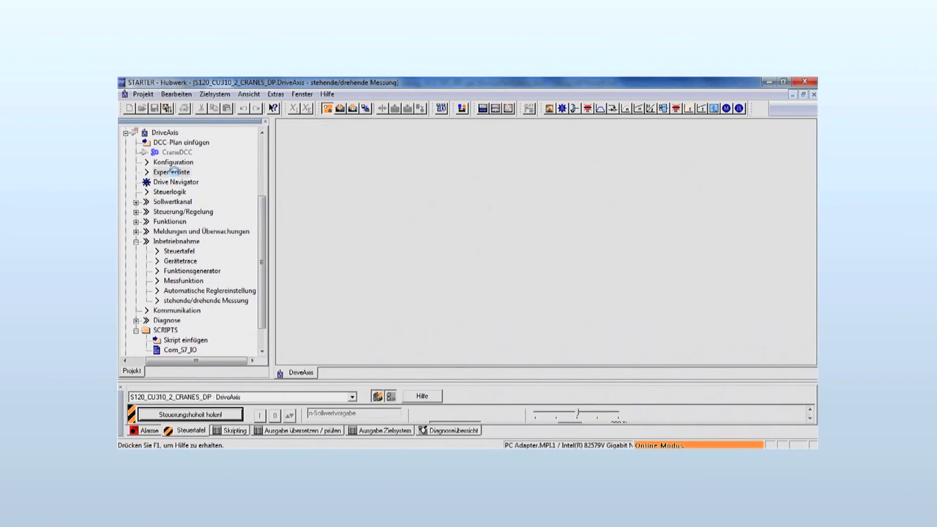
left_click(364, 127)
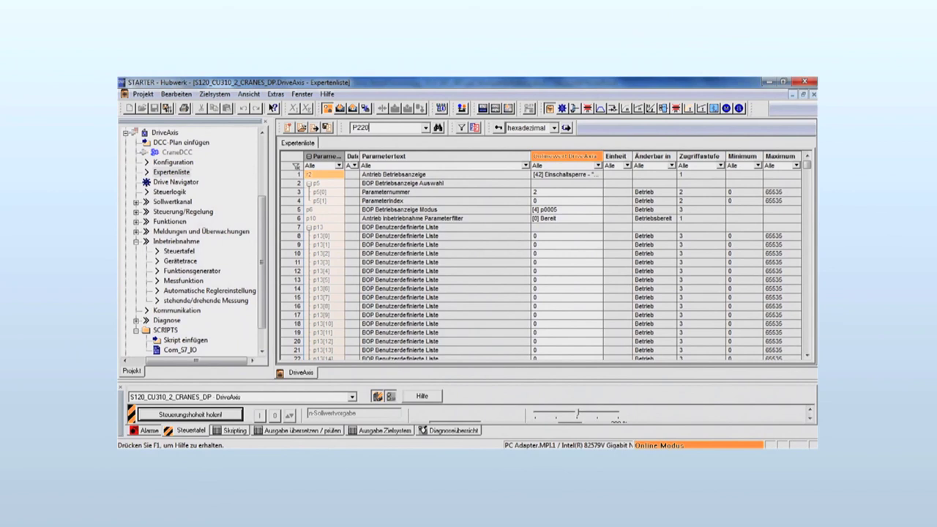
key("Return")
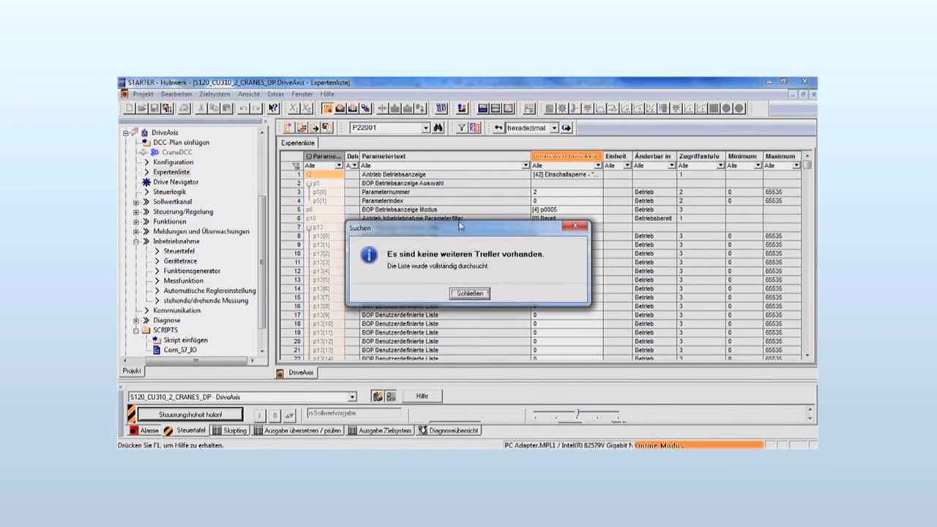
left_click(477, 297)
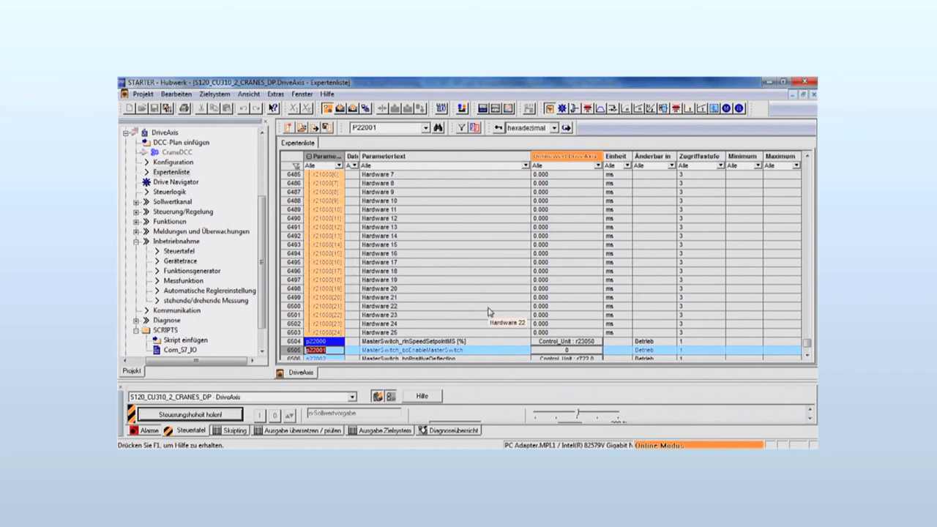
left_click(806, 357)
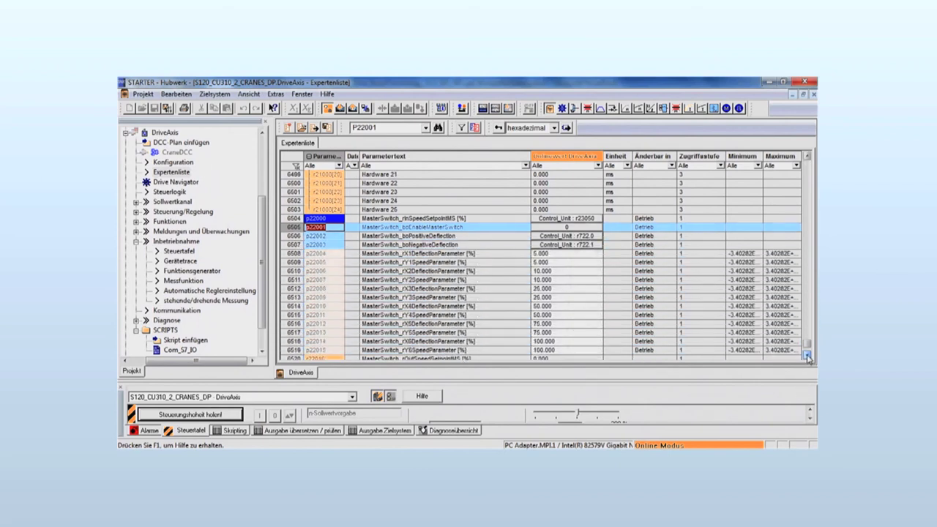
left_click(807, 356)
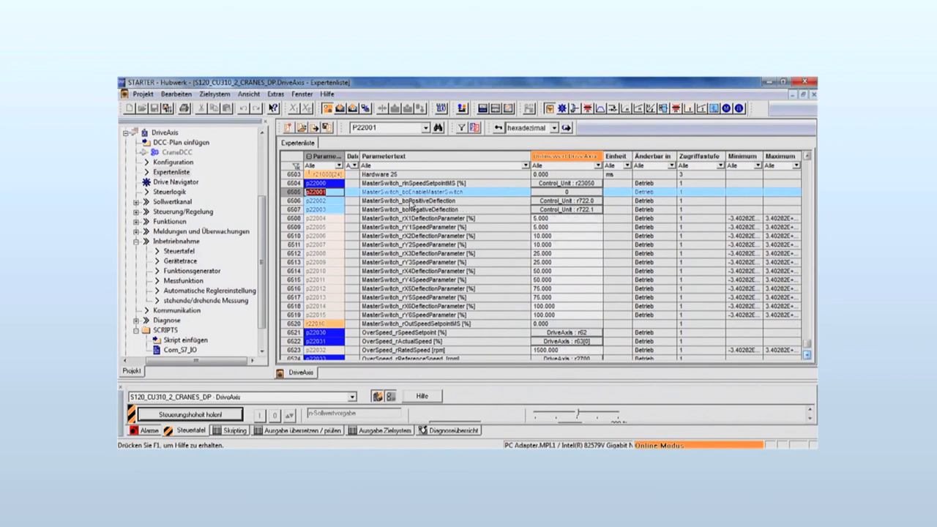